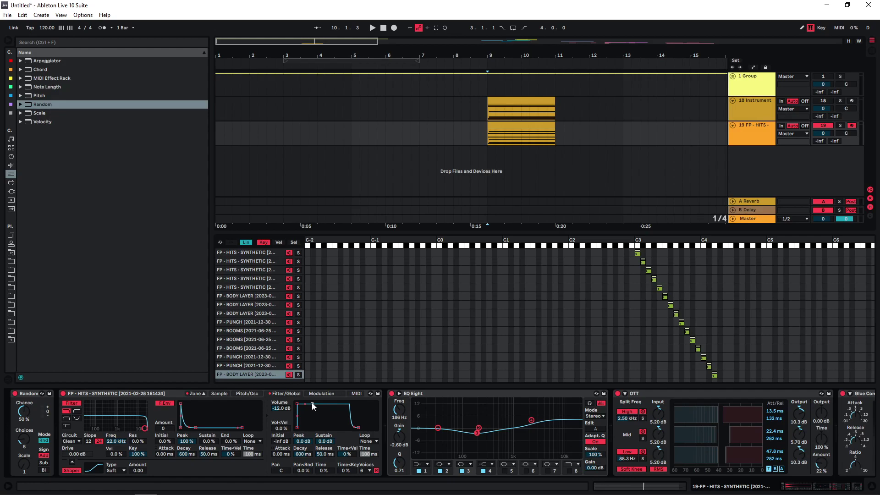
# Lower the decay and sustain level of the Sampler's volume envelope and play back the layered hit.
pyautogui.moveTo(313, 406); pyautogui.dragTo(315, 427)
pyautogui.press('space')
pyautogui.press('space')
pyautogui.press('space')
pyautogui.press('space')
pyautogui.press('space')
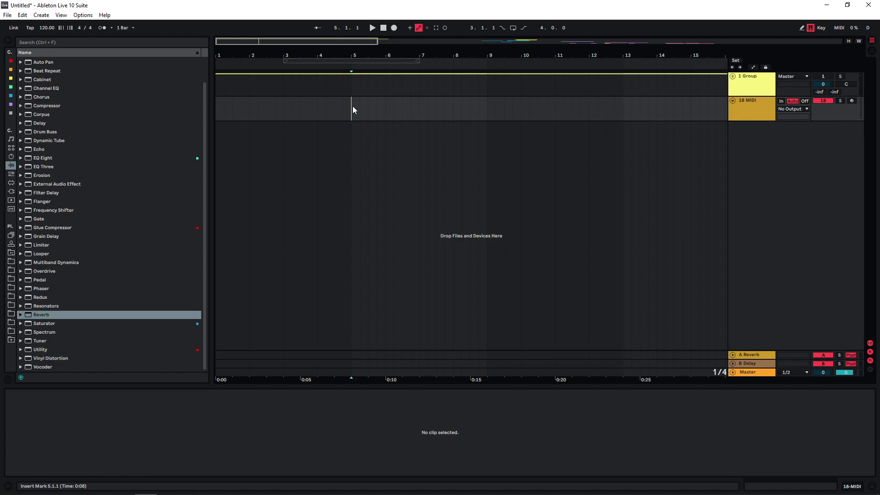
# Load a Sampler onto the 18 MIDI track and fill it with all eight FP - BATHROOM WINDOW recordings from FP - RECORDINGS 2021-07-02.
pyautogui.moveTo(43, 130); pyautogui.dragTo(364, 106)
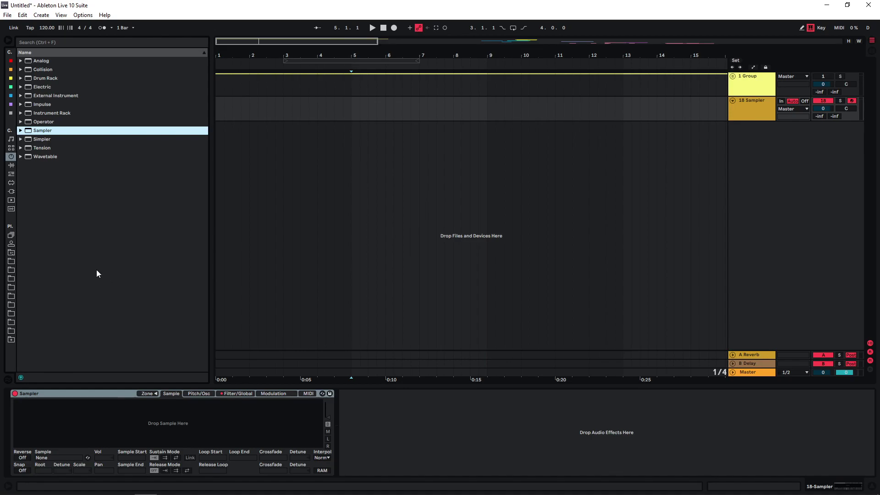
pyautogui.click(11, 271)
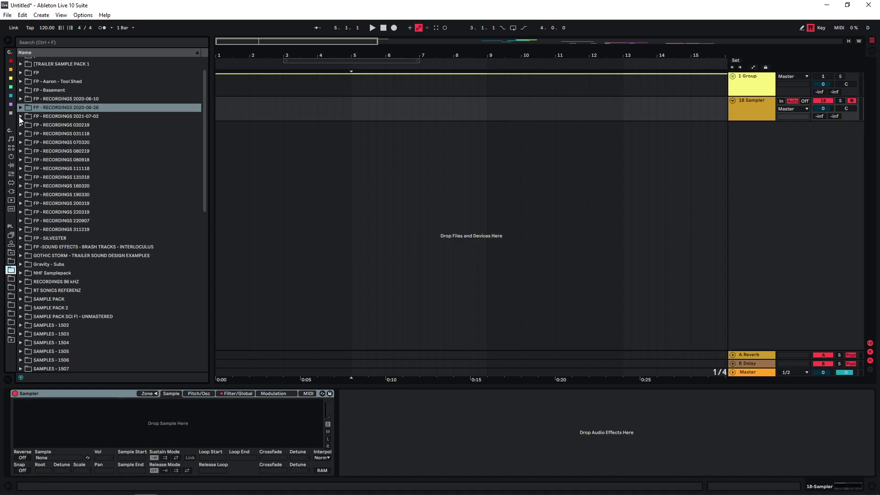
pyautogui.click(20, 116)
pyautogui.click(97, 125)
pyautogui.click(96, 134)
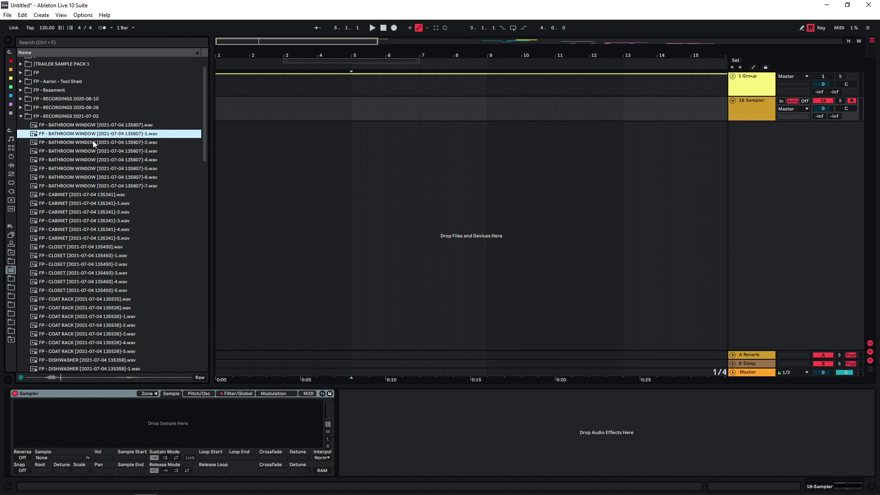
pyautogui.click(93, 143)
pyautogui.click(101, 128)
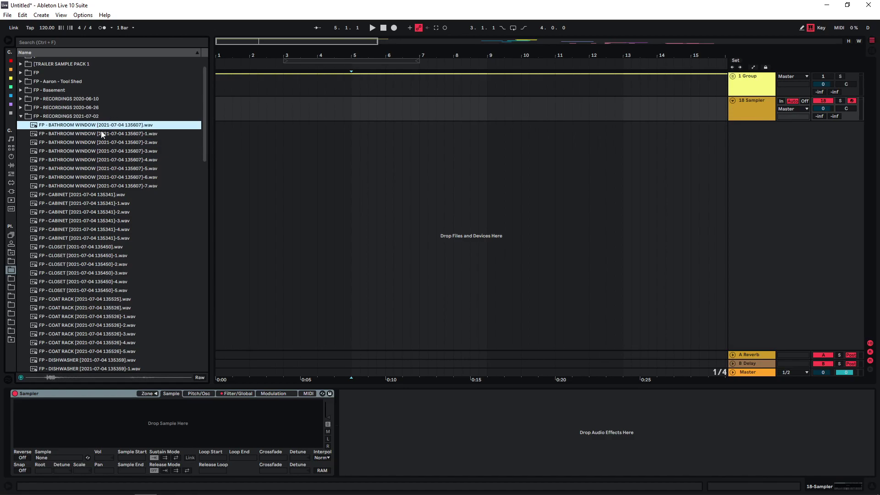
pyautogui.keyDown('shift'); pyautogui.click(100, 186); pyautogui.keyUp('shift')
pyautogui.moveTo(100, 186); pyautogui.dragTo(132, 403)
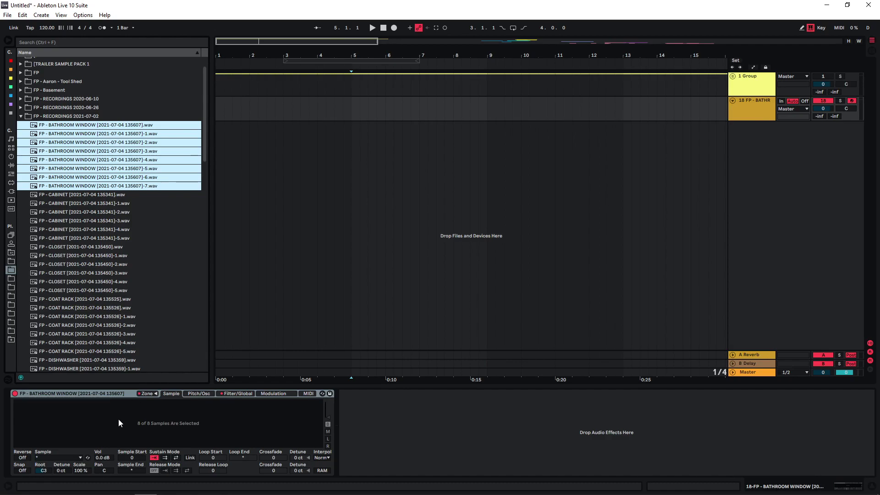
# In the Sampler's zone editor, narrow every sample to a single key and distribute them chromatically upward from C3.
pyautogui.click(146, 394)
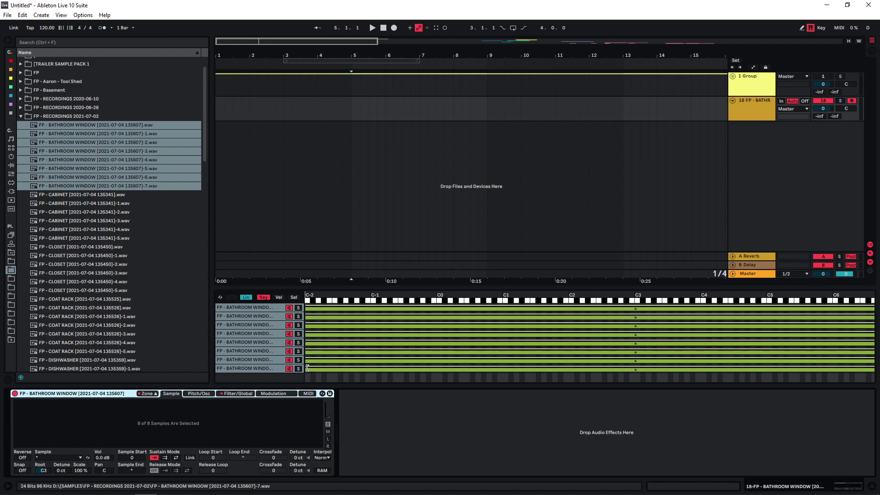
pyautogui.moveTo(307, 368); pyautogui.dragTo(636, 365)
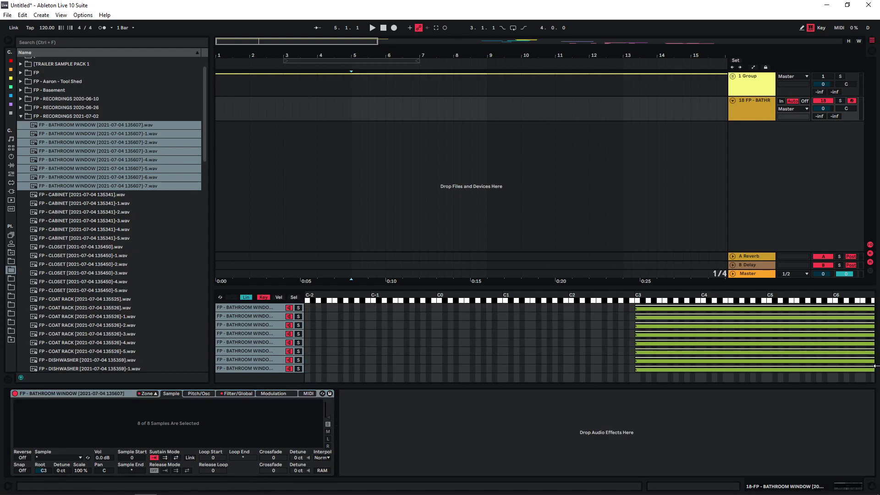
pyautogui.moveTo(874, 367); pyautogui.dragTo(642, 317)
pyautogui.moveTo(637, 326); pyautogui.dragTo(676, 368)
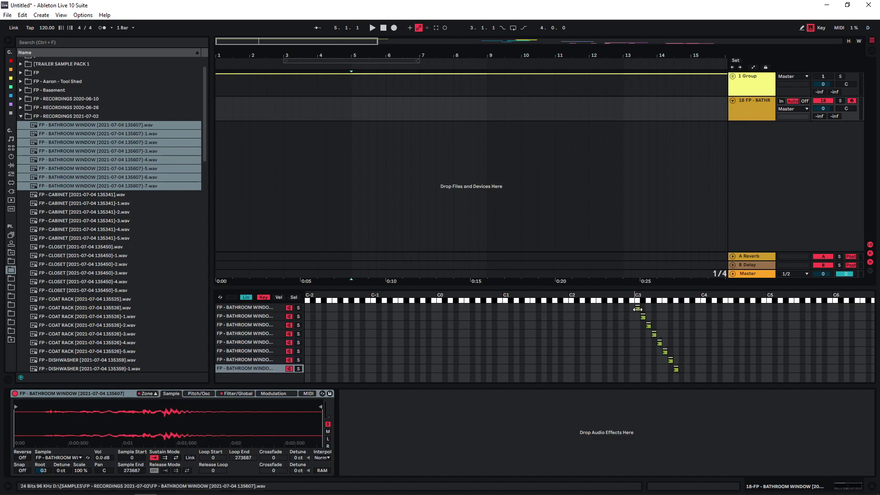
pyautogui.press('x')
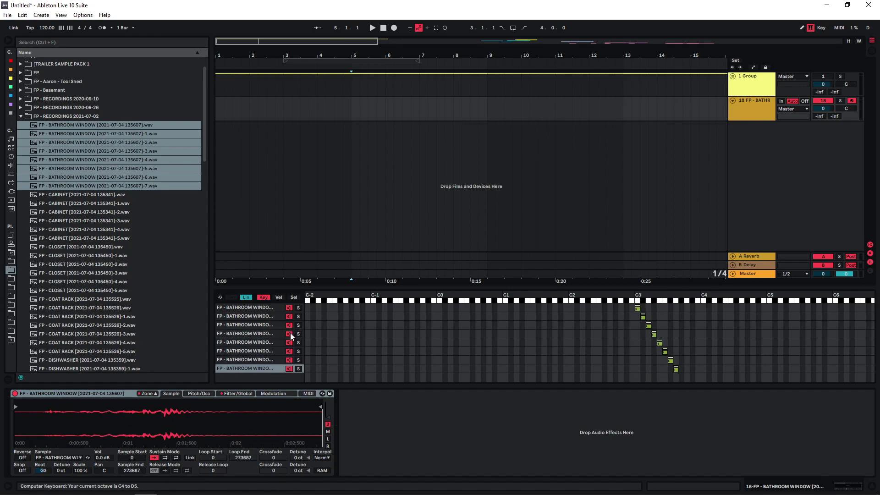
pyautogui.press('a')
# Add EQ Eight, the OTT multiband preset and Glue Compressor after the Sampler, in that order.
pyautogui.click(11, 165)
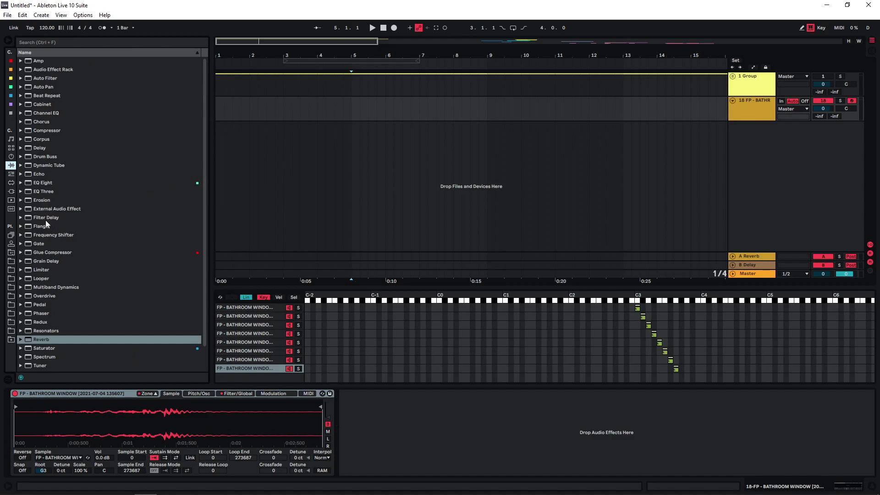
pyautogui.doubleClick(46, 252)
pyautogui.moveTo(42, 183); pyautogui.dragTo(350, 416)
pyautogui.click(21, 287)
pyautogui.doubleClick(47, 321)
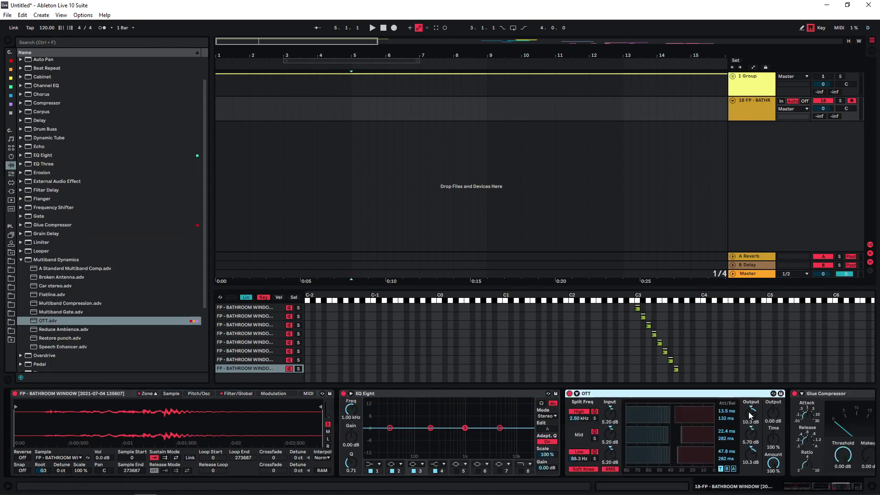
# Set the OTT amount to 22% and the Glue Compressor to a threshold of -18.7 dB with 14.3 dB makeup.
pyautogui.moveTo(773, 463); pyautogui.dragTo(772, 493)
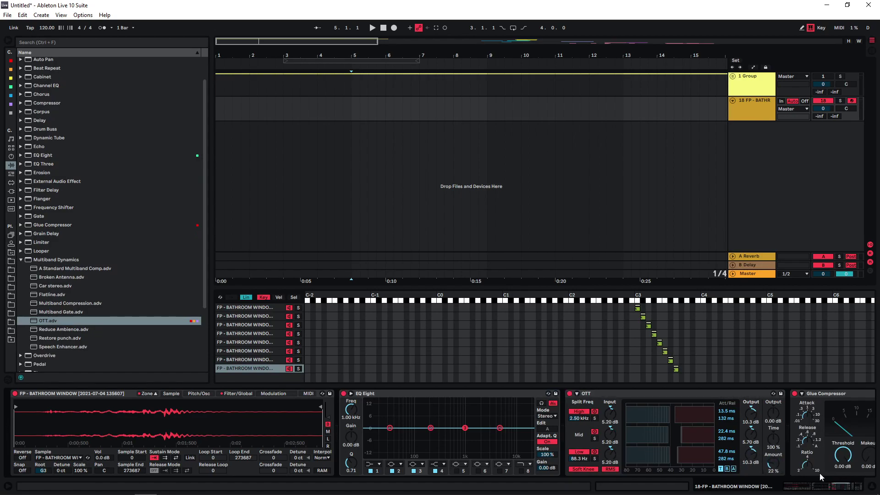
pyautogui.click(851, 487)
pyautogui.moveTo(772, 455); pyautogui.dragTo(772, 487)
pyautogui.moveTo(799, 457); pyautogui.dragTo(774, 447)
# Shape EQ Eight with a low-mid dip of about -2.6 dB at 186 Hz and a boost in the highs.
pyautogui.moveTo(429, 427); pyautogui.dragTo(359, 432)
pyautogui.press('a')
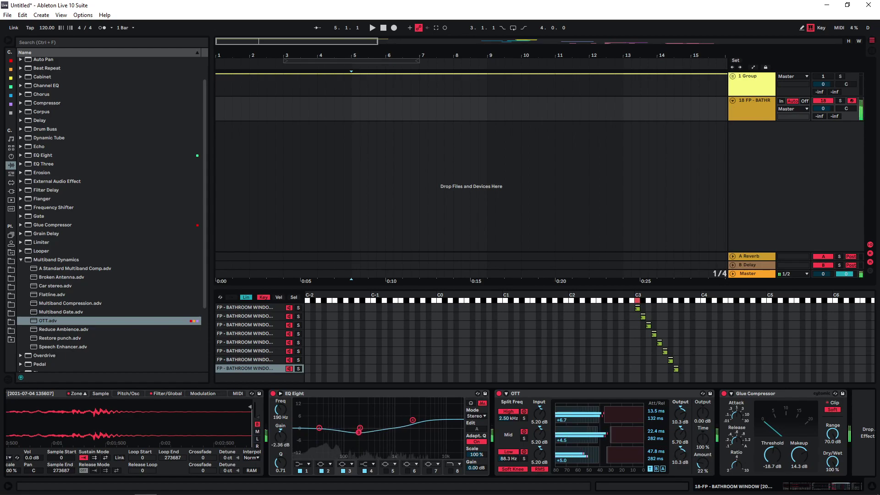
pyautogui.click(660, 334)
pyautogui.moveTo(637, 307); pyautogui.dragTo(642, 307)
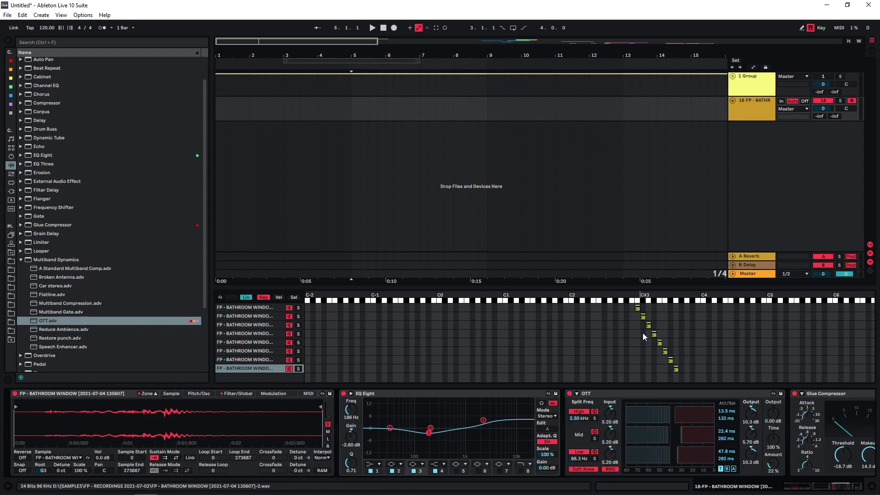
# Audition combinations of the mapped bathroom window samples by playing single notes and chords from C3 upward.
pyautogui.press('a')
pyautogui.press('d')
pyautogui.press('g')
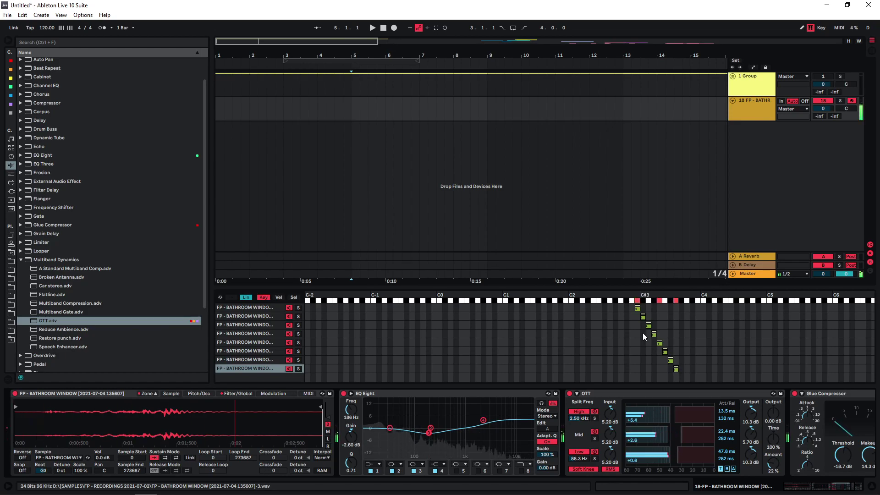
pyautogui.press('s')
pyautogui.press('f')
pyautogui.press('h')
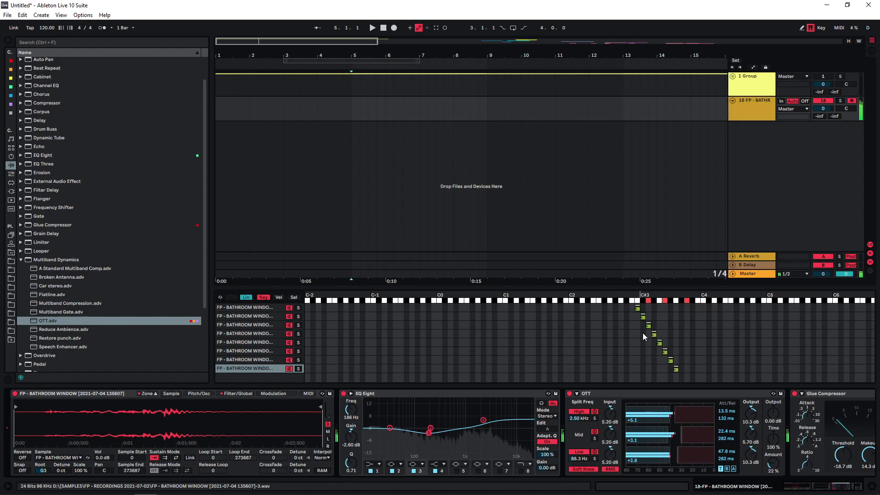
pyautogui.press('a')
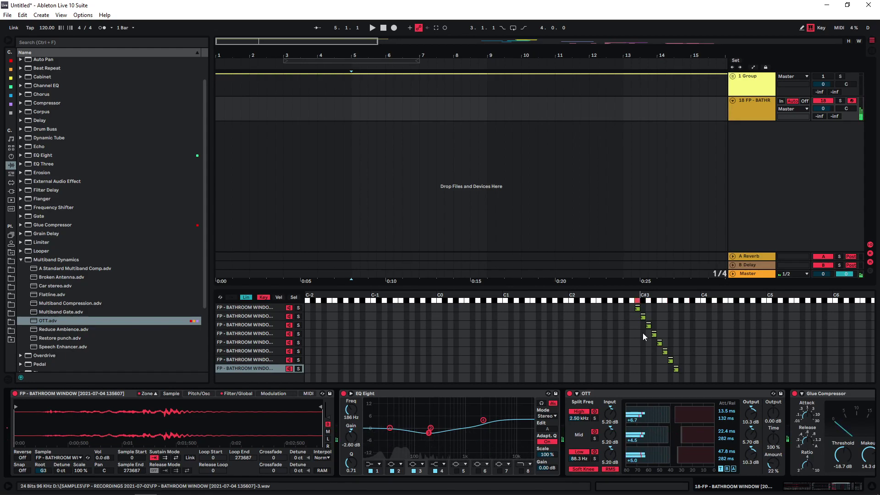
pyautogui.press('w')
pyautogui.press('f')
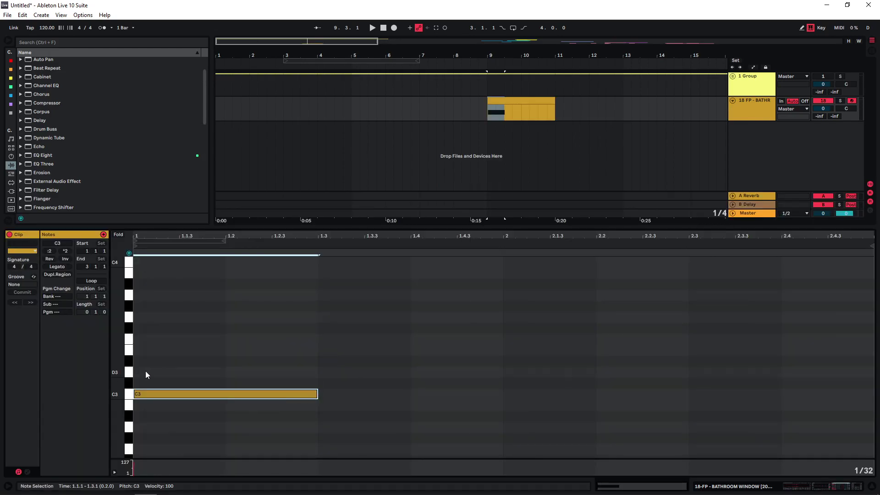
# Add C#3, E3 and G3 notes above the C3 note, extend them all to the clip's end and play the clip.
pyautogui.doubleClick(145, 370)
pyautogui.moveTo(146, 374)
pyautogui.mouseDown()
pyautogui.moveTo(147, 384)
pyautogui.moveTo(318, 386)
pyautogui.mouseUp()
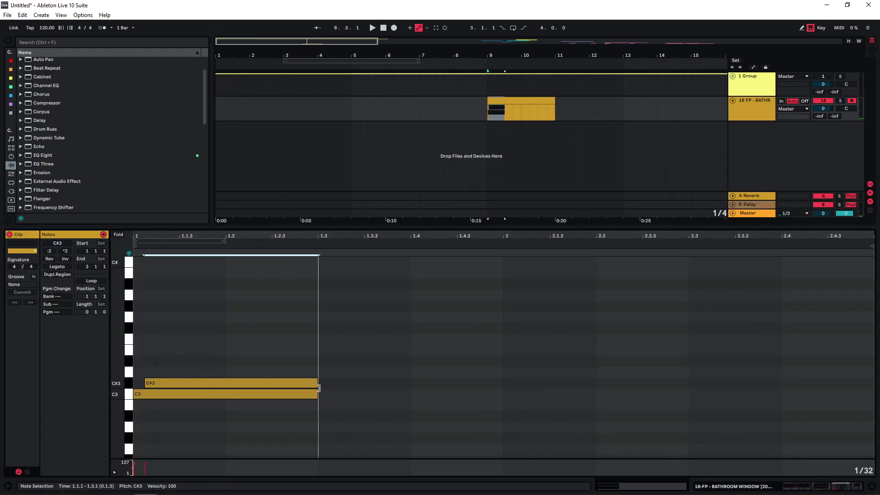
pyautogui.click(140, 344)
pyautogui.doubleClick(155, 350)
pyautogui.moveTo(156, 351); pyautogui.dragTo(352, 362)
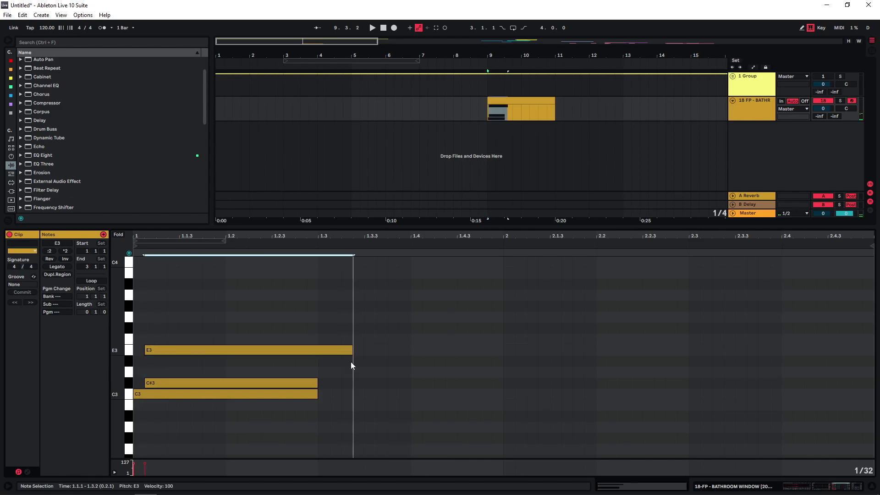
pyautogui.doubleClick(142, 315)
pyautogui.press('space')
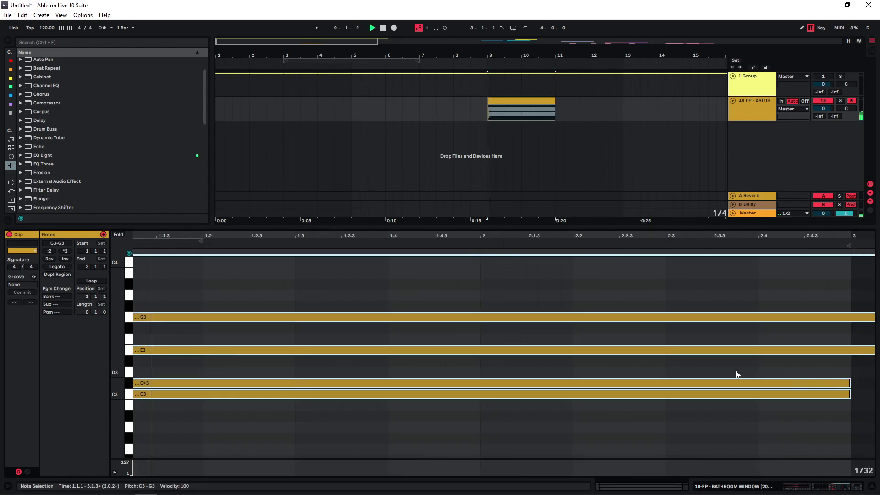
# Group the bathroom window Sampler into an Instrument Rack and map its Transpose parameter to Macro 1.
pyautogui.doubleClick(749, 106)
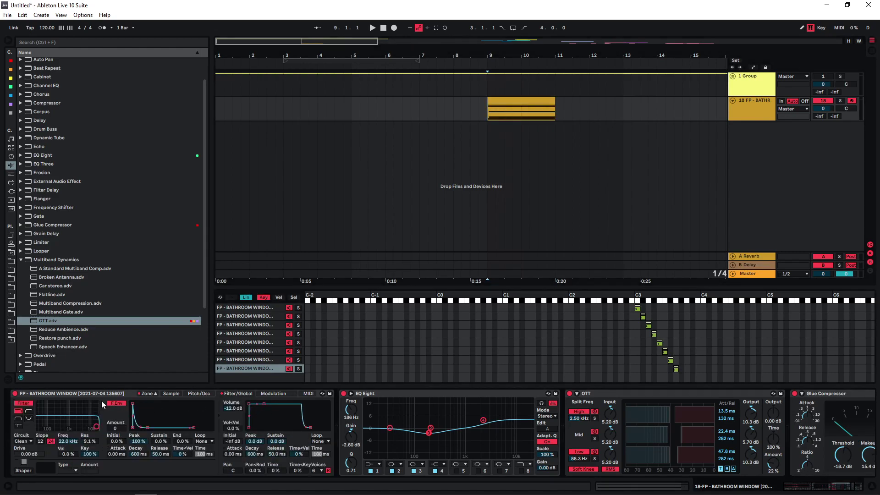
pyautogui.click(96, 394)
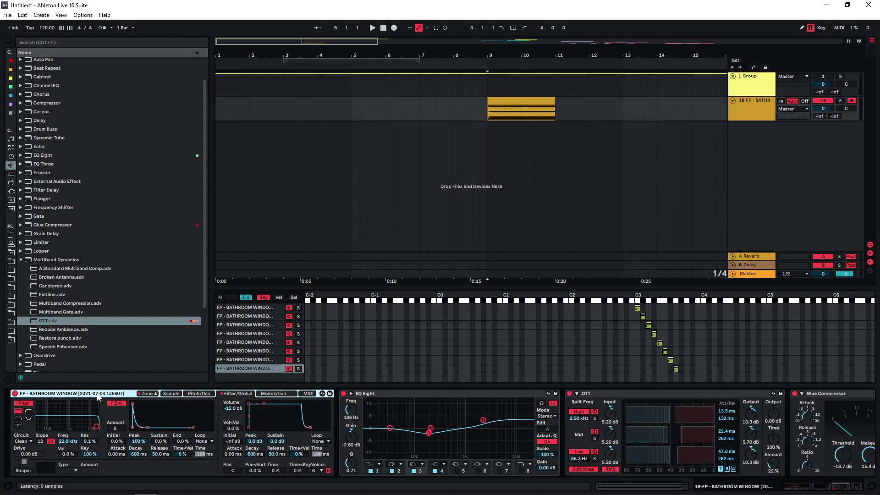
pyautogui.hotkey('ctrl', 'g')
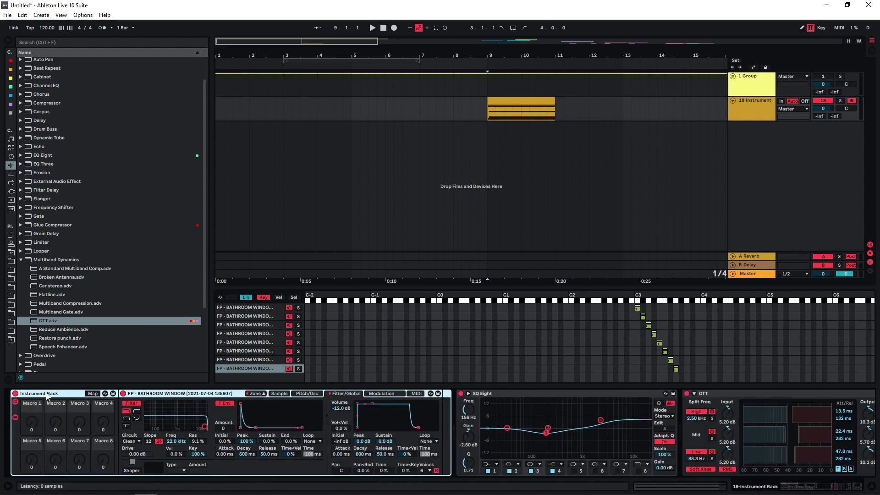
pyautogui.click(333, 436)
pyautogui.click(303, 394)
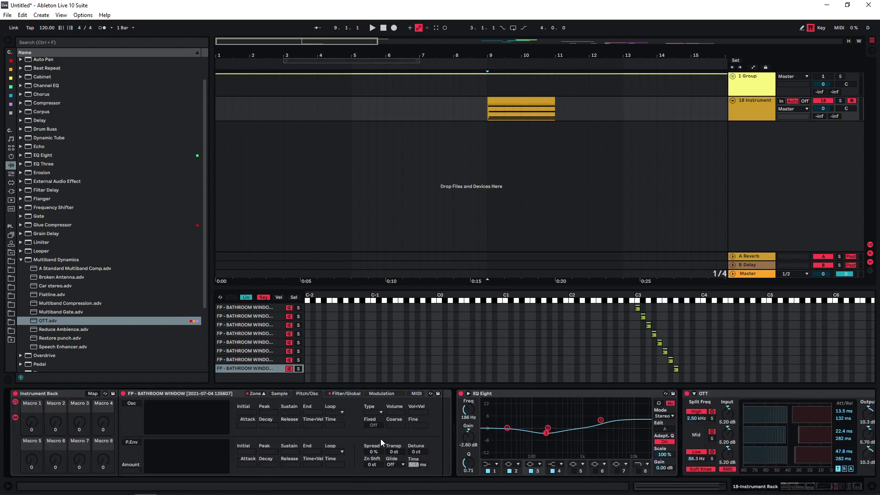
pyautogui.rightClick(398, 454)
pyautogui.click(396, 455)
# Play the clip with the Transpose macro at -7 st and +22 st, and reset the macro.
pyautogui.moveTo(32, 428); pyautogui.dragTo(32, 438)
pyautogui.press('space')
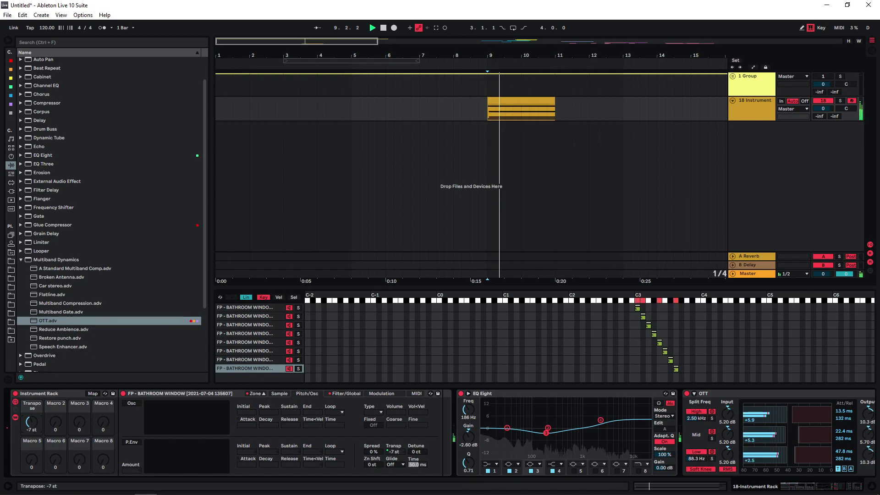
pyautogui.moveTo(32, 422); pyautogui.dragTo(31, 385)
pyautogui.press('space')
pyautogui.press('space')
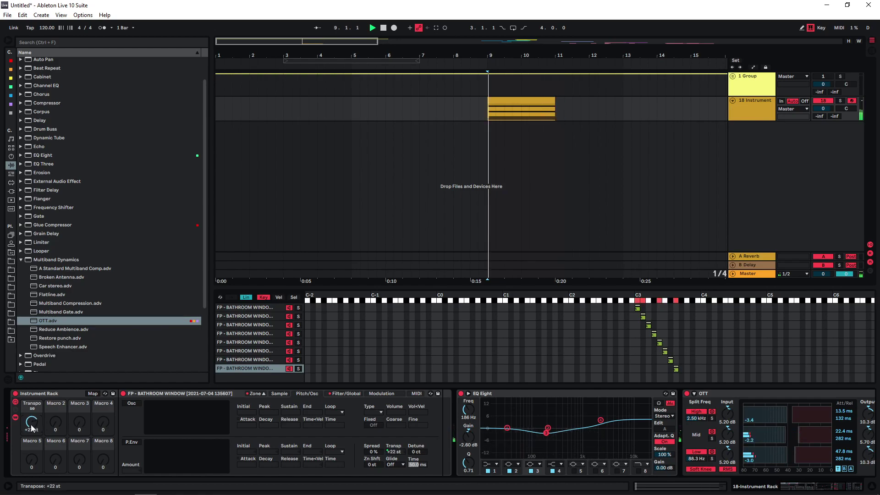
pyautogui.doubleClick(30, 424)
# Insert a new MIDI track below the Instrument Rack track and load an empty Sampler onto it.
pyautogui.hotkey('ctrl', 'shift', 't')
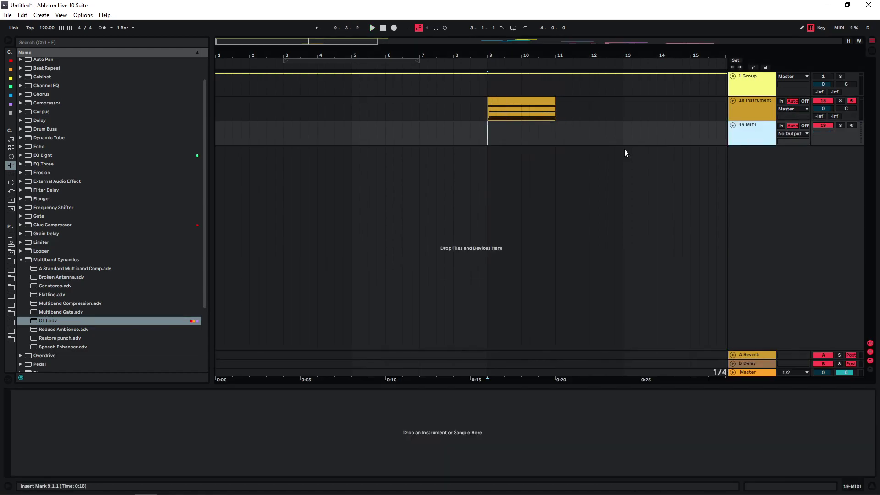
pyautogui.click(20, 259)
pyautogui.click(11, 157)
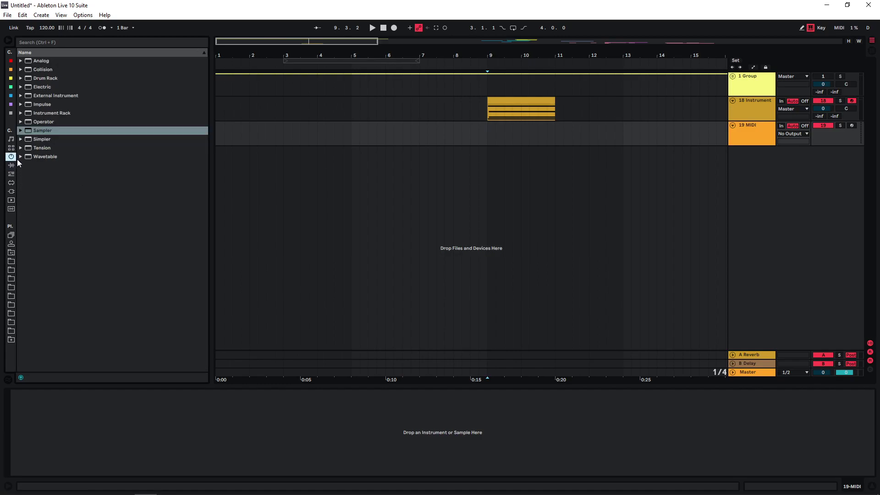
pyautogui.moveTo(41, 131); pyautogui.dragTo(467, 141)
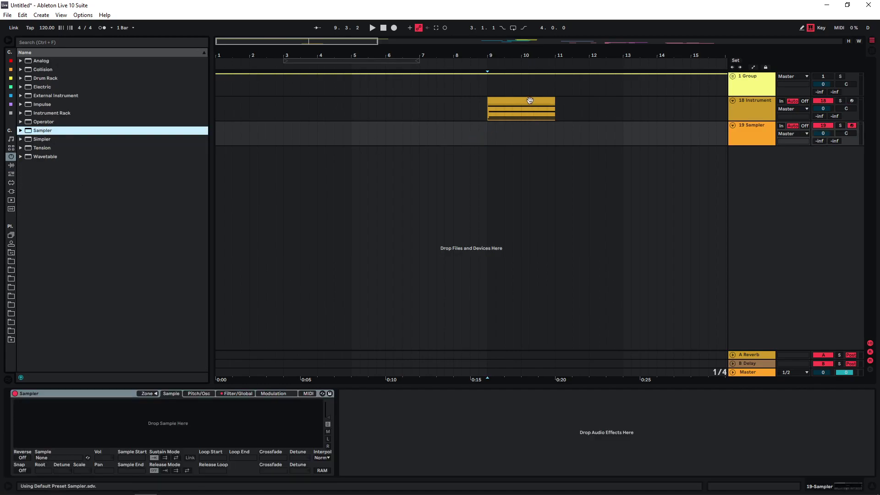
# Audition the FP - HITS - SYNTHETIC samples in the HITS folder and load five of them into the new Sampler.
pyautogui.click(11, 270)
pyautogui.click(29, 116)
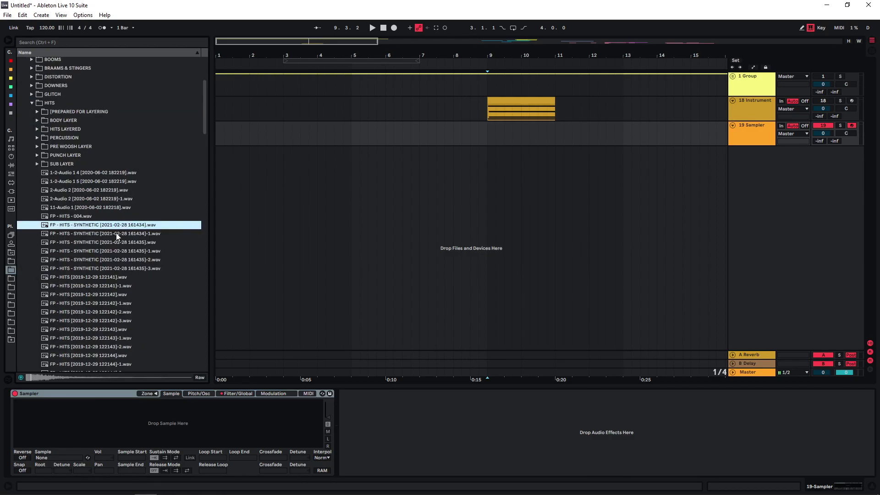
pyautogui.click(117, 234)
pyautogui.click(117, 242)
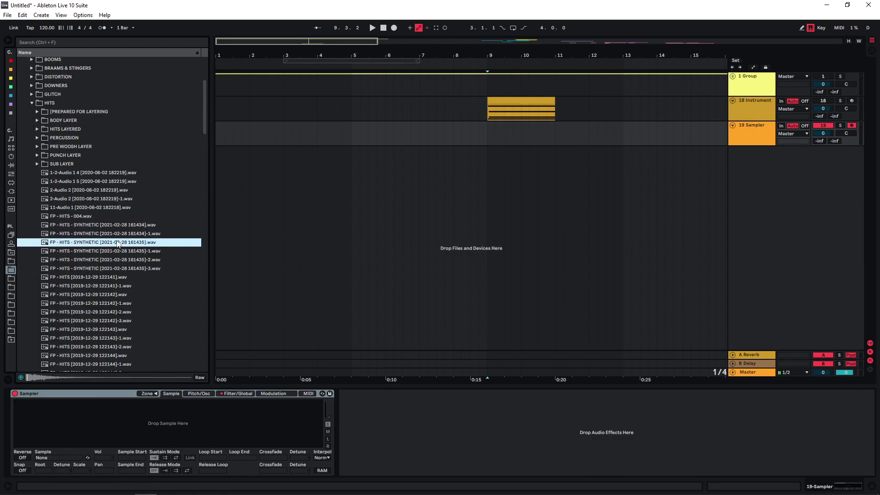
pyautogui.click(117, 260)
pyautogui.click(118, 266)
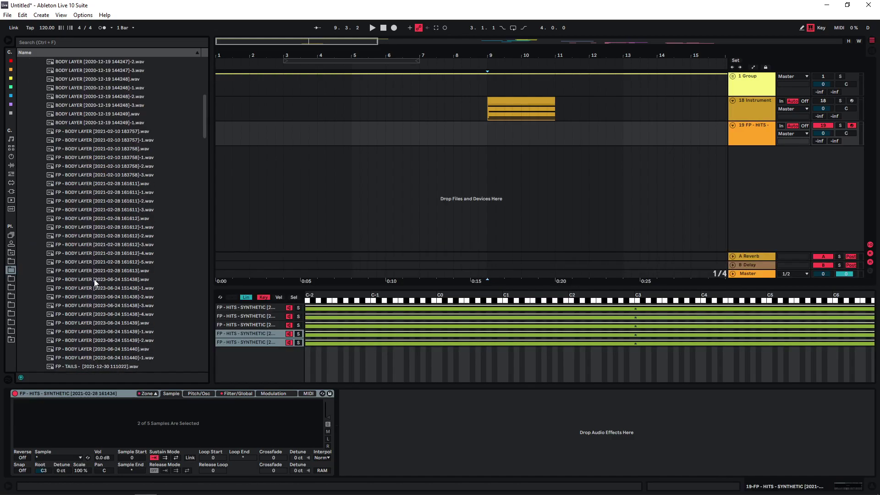
pyautogui.scroll(-3, 95, 279)
pyautogui.scroll(3, 97, 286)
pyautogui.click(97, 287)
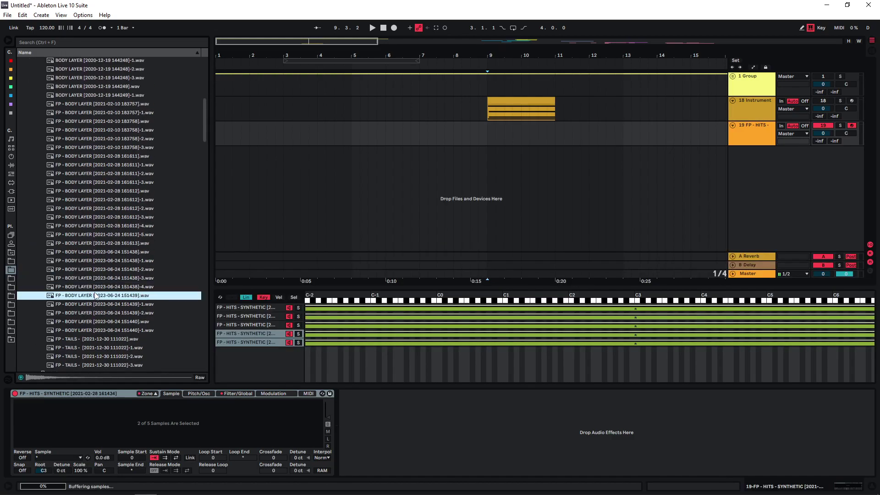
pyautogui.click(103, 271)
pyautogui.click(104, 260)
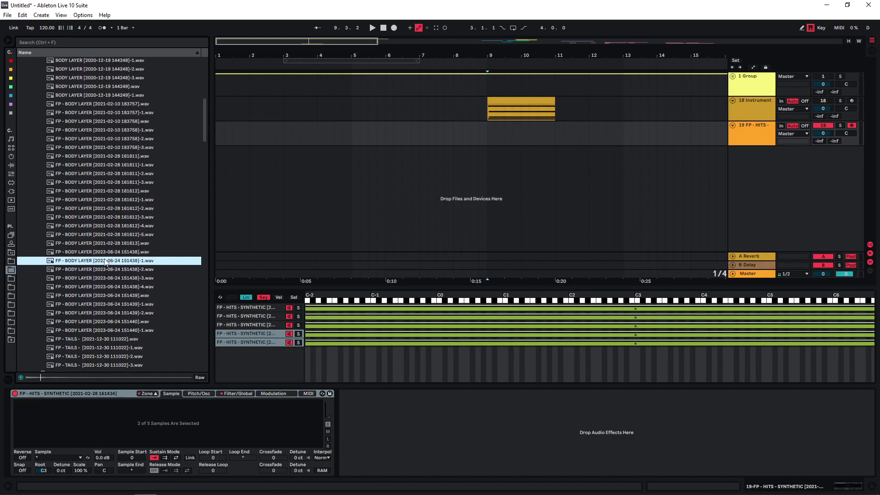
pyautogui.click(99, 271)
pyautogui.click(98, 277)
pyautogui.keyDown('shift'); pyautogui.click(106, 253); pyautogui.keyUp('shift')
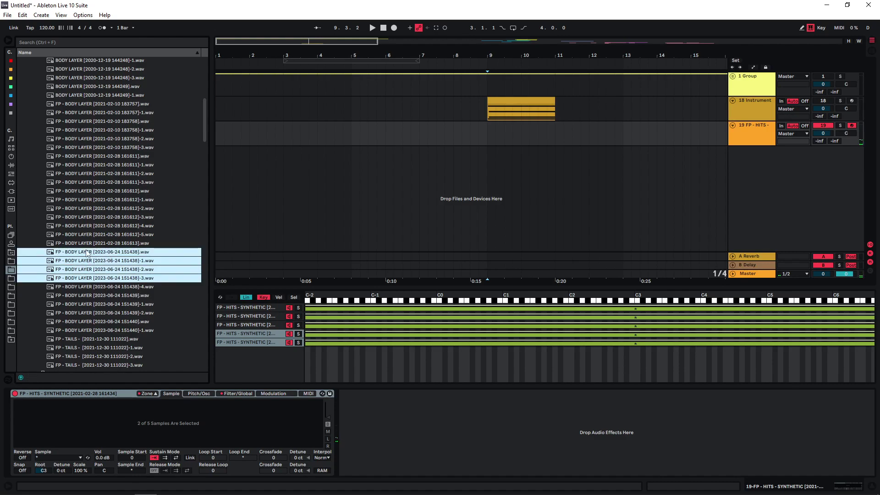
pyautogui.moveTo(87, 251); pyautogui.dragTo(238, 372)
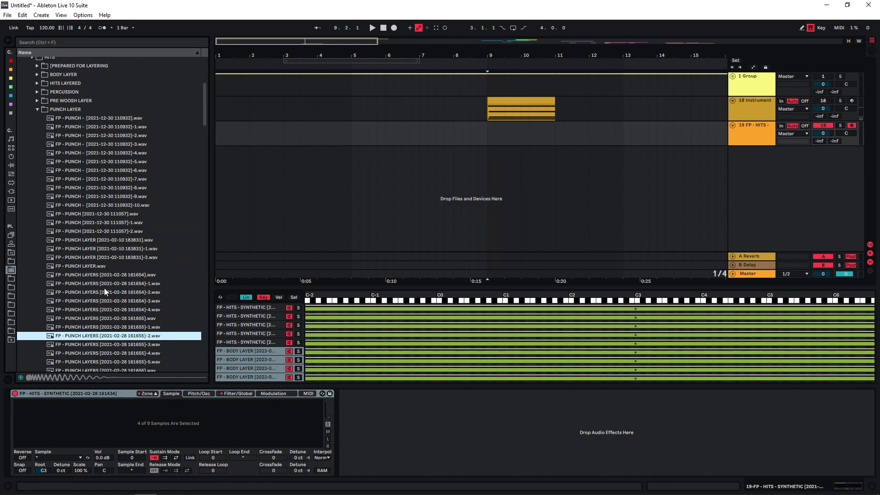
pyautogui.click(108, 285)
pyautogui.click(104, 292)
pyautogui.click(99, 311)
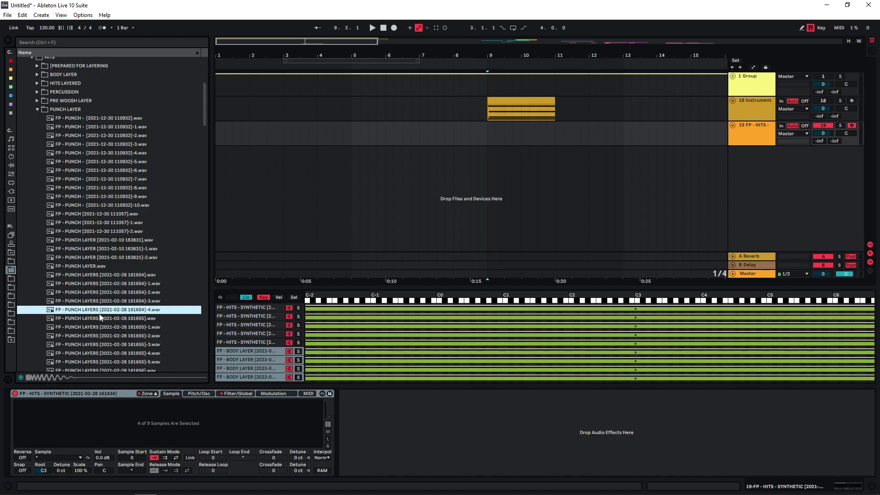
pyautogui.click(97, 327)
pyautogui.click(101, 345)
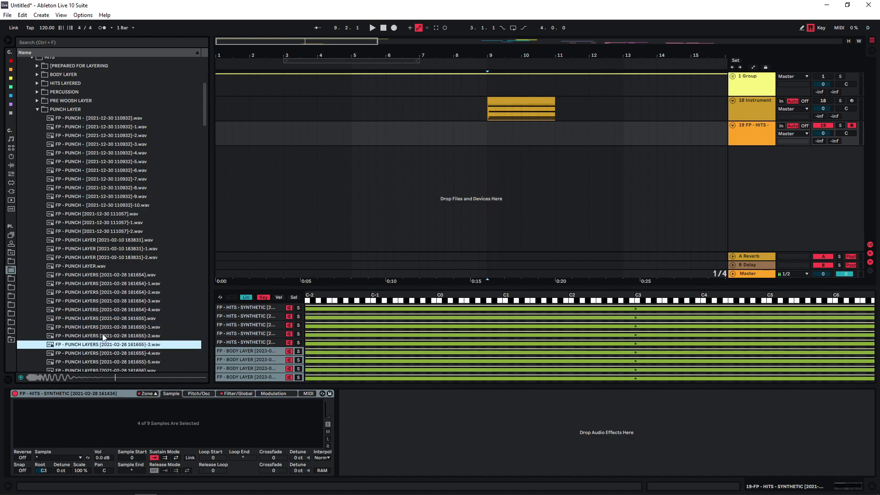
pyautogui.click(101, 196)
pyautogui.click(101, 222)
pyautogui.click(101, 231)
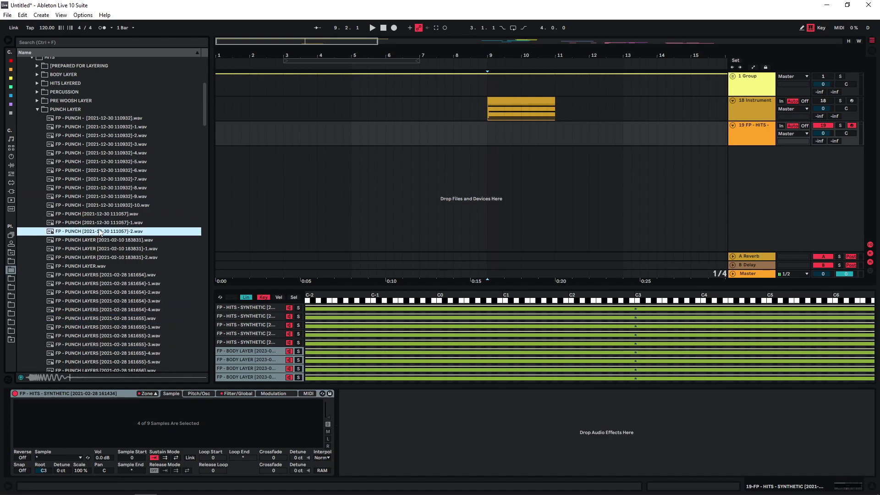
pyautogui.keyDown('shift'); pyautogui.click(104, 215); pyautogui.keyUp('shift')
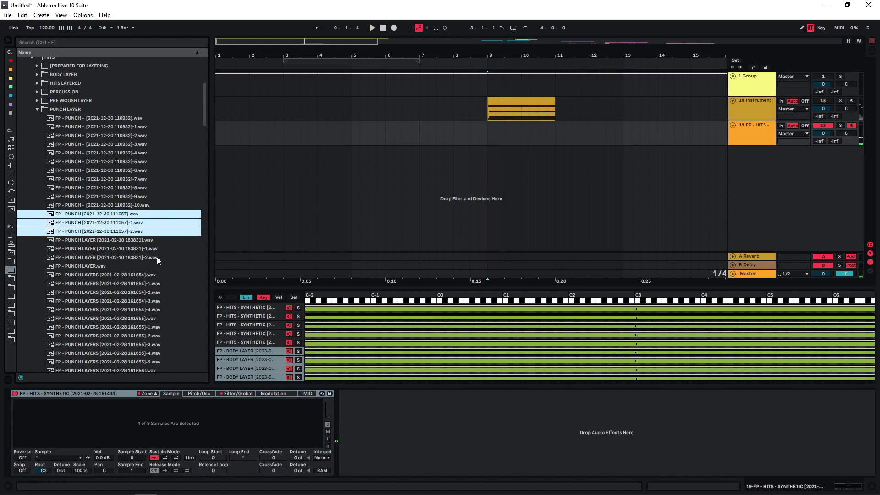
pyautogui.moveTo(151, 231); pyautogui.dragTo(262, 381)
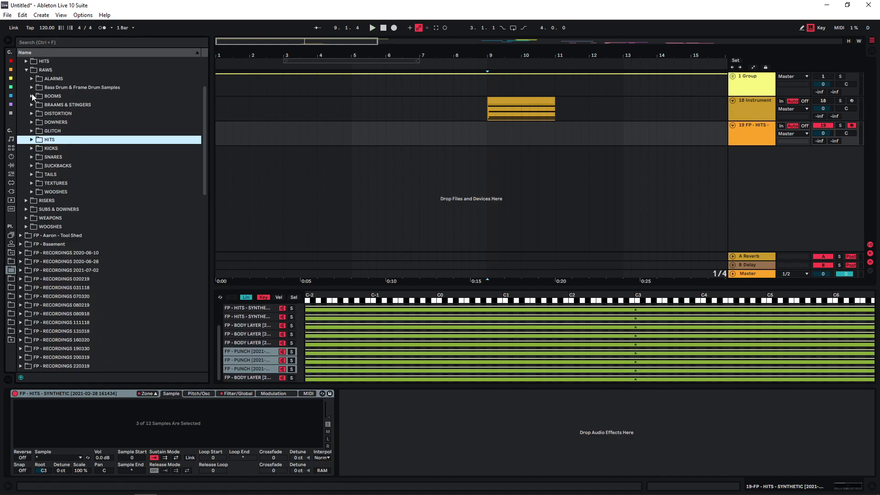
pyautogui.click(32, 96)
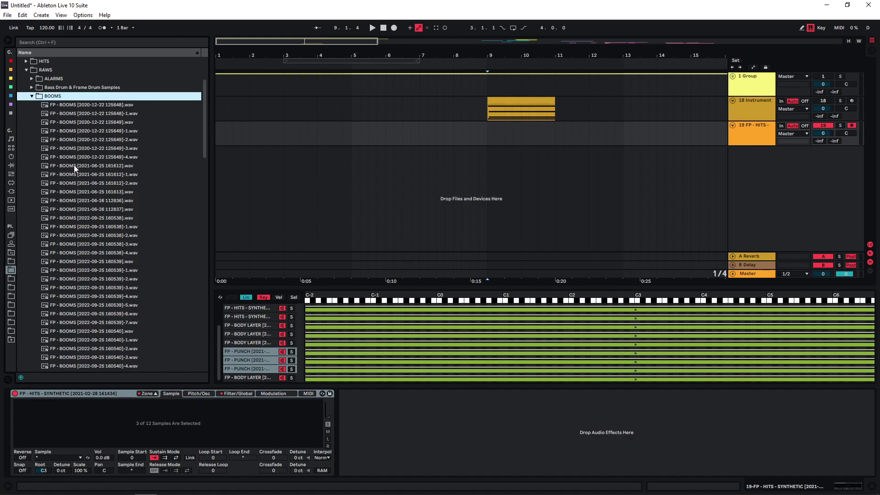
pyautogui.click(75, 166)
pyautogui.click(79, 176)
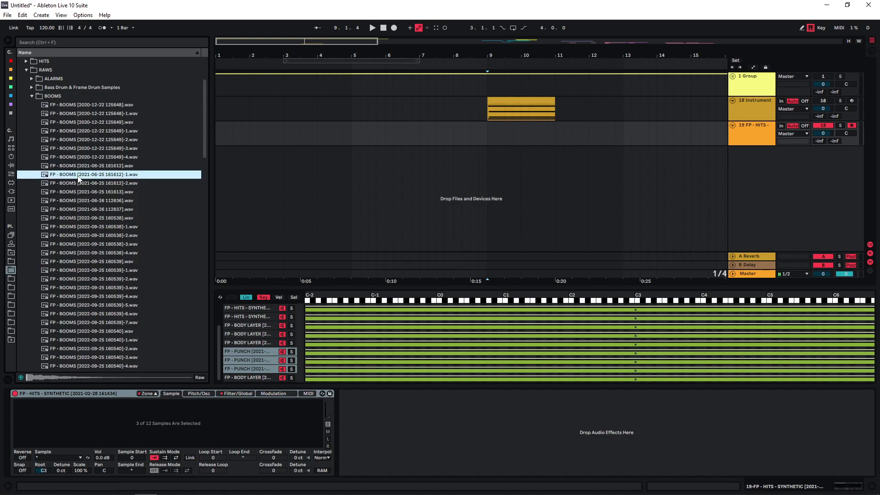
pyautogui.keyDown('ctrl'); pyautogui.click(76, 184); pyautogui.keyUp('ctrl')
pyautogui.keyDown('ctrl'); pyautogui.click(86, 166); pyautogui.keyUp('ctrl')
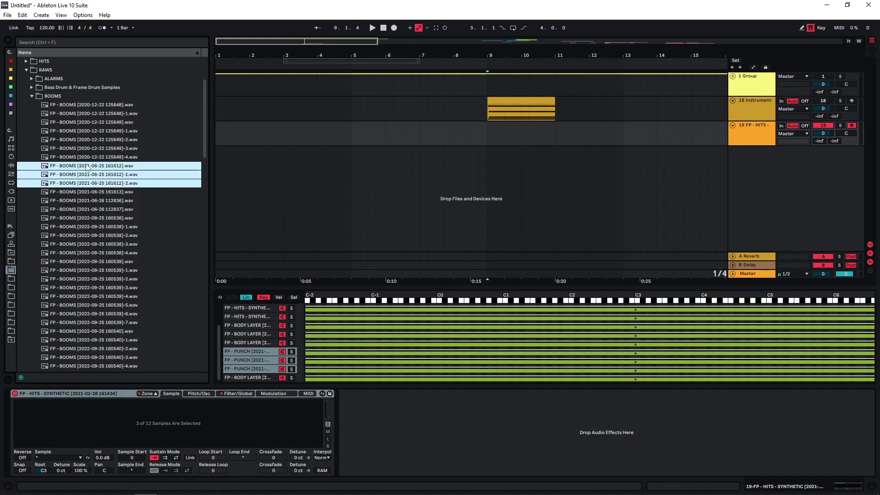
pyautogui.moveTo(87, 168); pyautogui.dragTo(250, 265)
# Narrow all sample key zones to C3 and spread them one per key in ascending order from C3 to D4.
pyautogui.hotkey('ctrl', 'a')
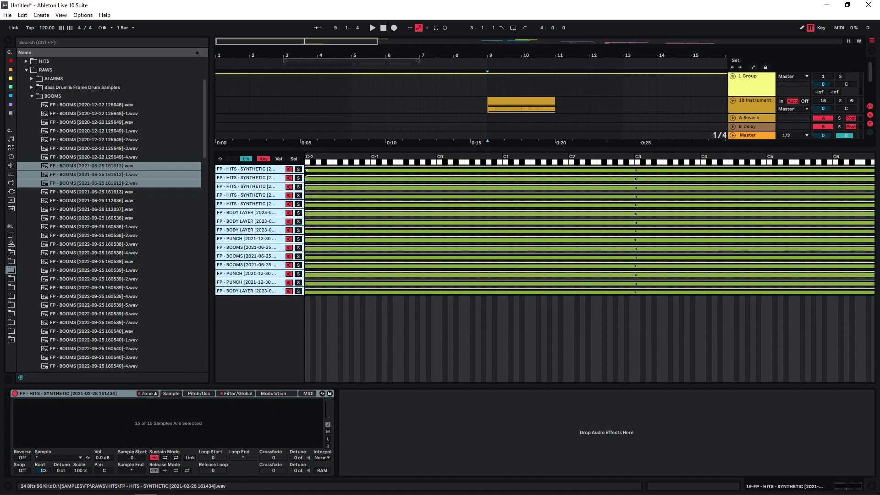
pyautogui.moveTo(306, 173); pyautogui.dragTo(639, 177)
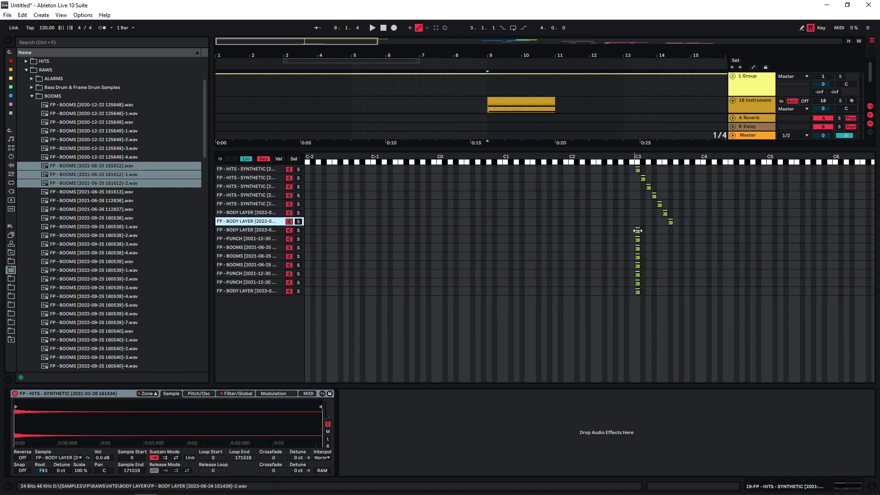
pyautogui.moveTo(638, 231); pyautogui.dragTo(676, 231)
pyautogui.moveTo(639, 240); pyautogui.dragTo(688, 249)
pyautogui.moveTo(638, 256); pyautogui.dragTo(698, 265)
pyautogui.moveTo(638, 273); pyautogui.dragTo(709, 282)
pyautogui.moveTo(638, 291); pyautogui.dragTo(712, 292)
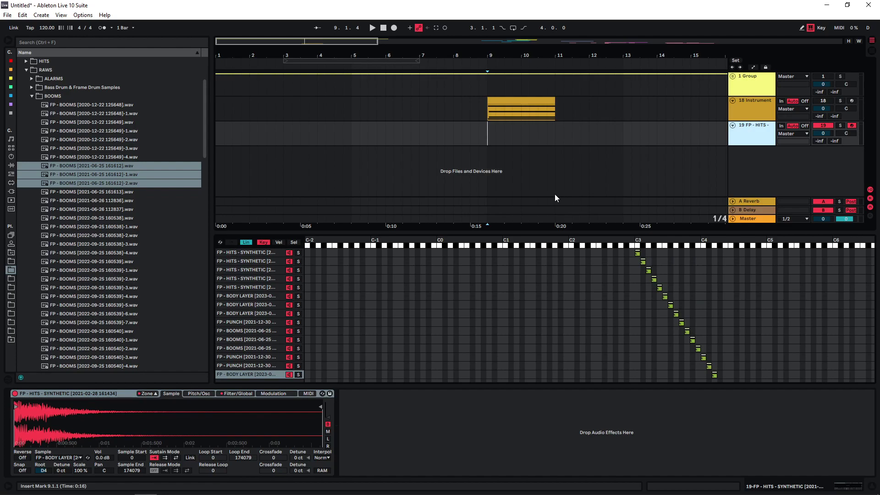
# Copy the EQ Eight, OTT and Glue Compressor from the Instrument Rack track onto the new FP - HITS Sampler track.
pyautogui.press('a')
pyautogui.press('d')
pyautogui.press('g')
pyautogui.click(752, 106)
pyautogui.moveTo(797, 486); pyautogui.dragTo(859, 486)
pyautogui.keyDown('shift'); pyautogui.click(749, 393); pyautogui.keyUp('shift')
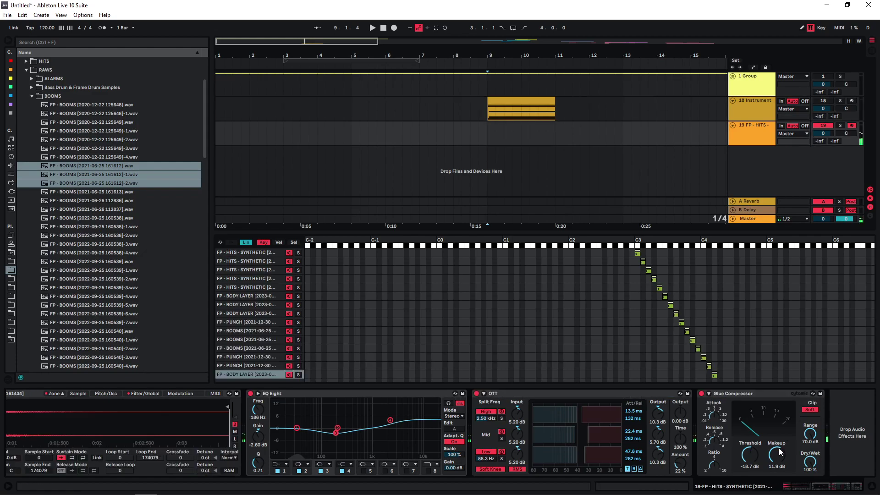
# Play several three-note chords on the processed Sampler to audition the layered hits.
pyautogui.press('f')
pyautogui.press('h')
pyautogui.press('k')
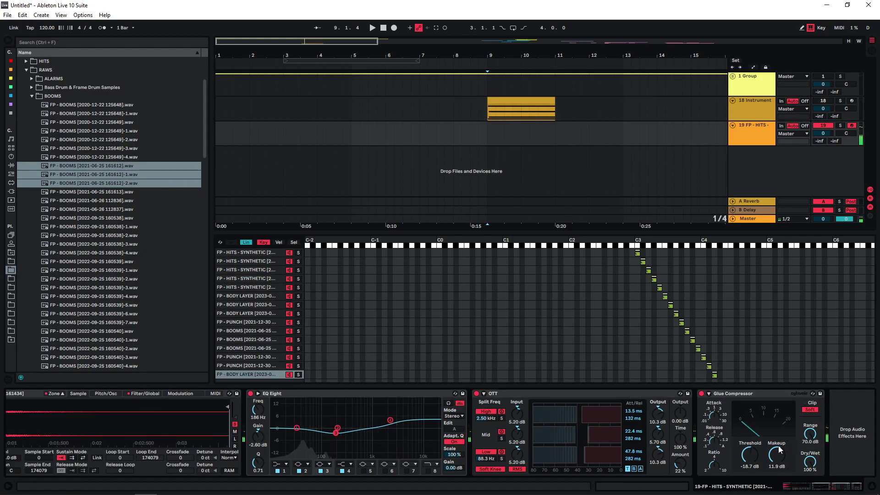
pyautogui.press('s')
pyautogui.press('f')
pyautogui.press('h')
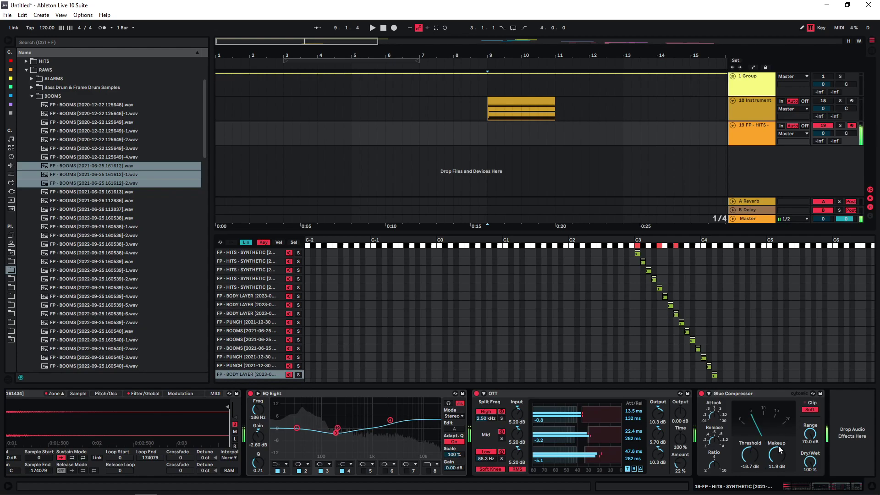
pyautogui.press('g')
pyautogui.press('j')
pyautogui.press('l')
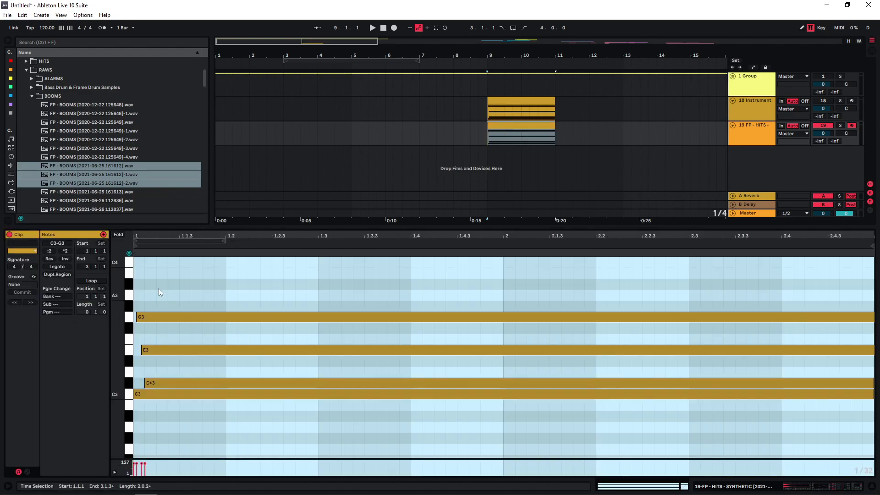
# Add long B3 and C#4 notes extending to the end of the chord in the FP - HITS track's MIDI clip.
pyautogui.doubleClick(141, 273)
pyautogui.moveTo(145, 272); pyautogui.dragTo(871, 262)
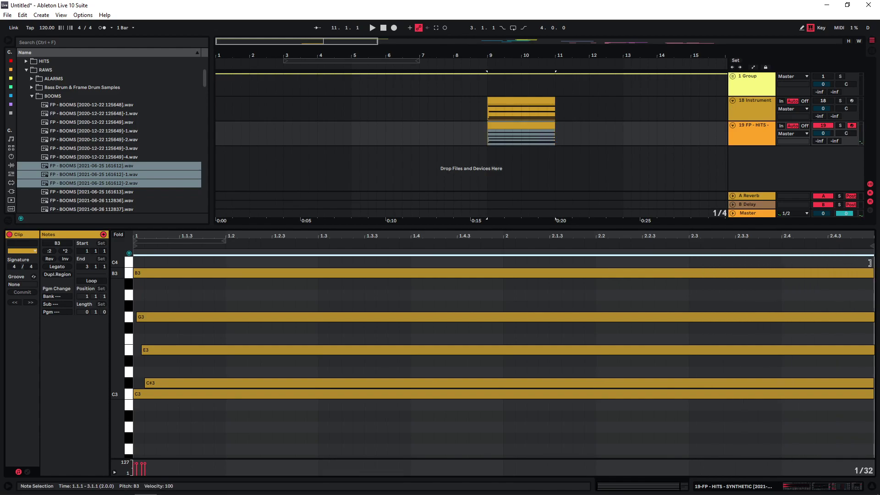
pyautogui.click(147, 275)
pyautogui.scroll(2, 148, 276)
pyautogui.scroll(1, 148, 276)
pyautogui.doubleClick(148, 280)
pyautogui.moveTo(152, 280); pyautogui.dragTo(873, 321)
# Play the arrangement from bar 9 to hear the extended chord through the Sampler's effects chain.
pyautogui.click(744, 133)
pyautogui.click(485, 146)
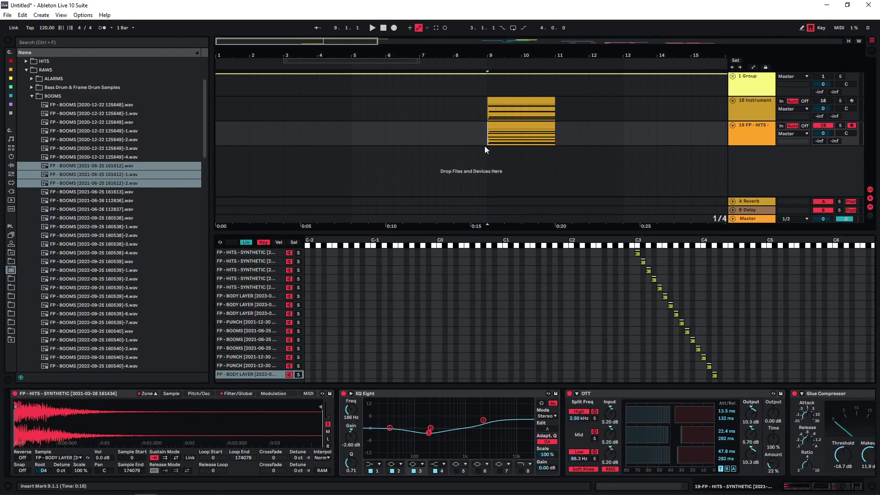
pyautogui.press('space')
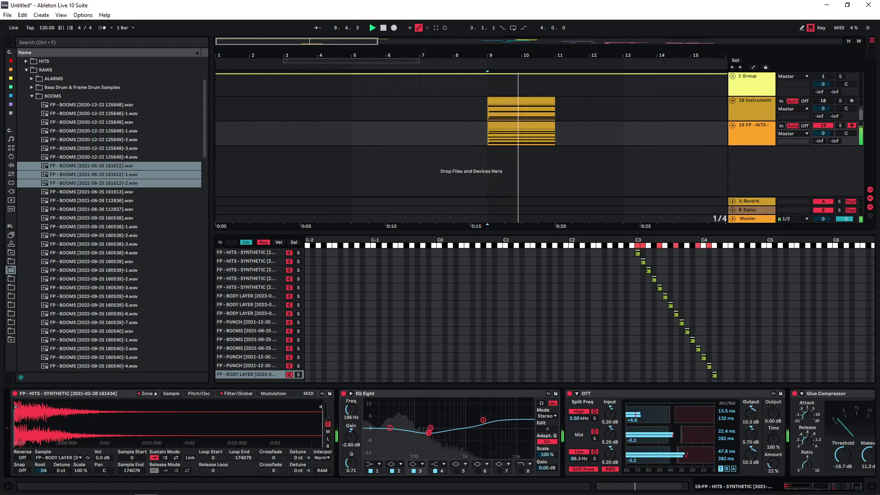
# Add the Random MIDI effect before the Sampler and set its Chance to 50 %.
pyautogui.click(11, 174)
pyautogui.click(42, 104)
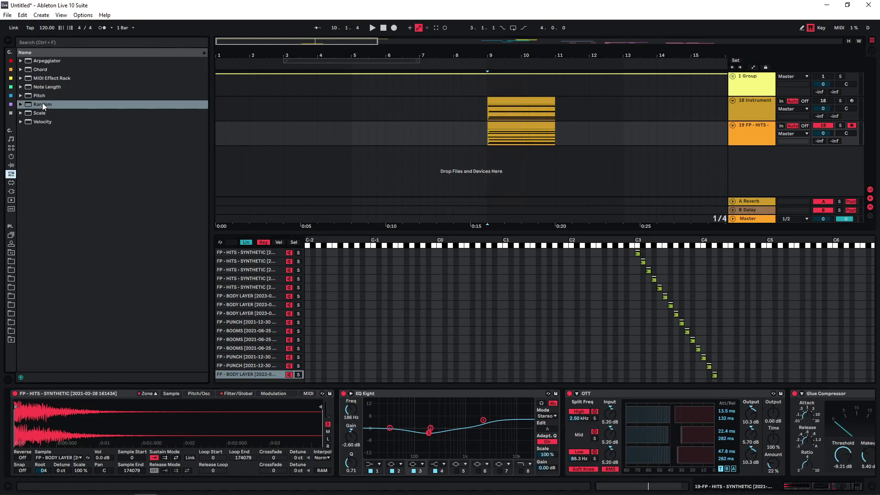
pyautogui.moveTo(37, 105)
pyautogui.mouseDown()
pyautogui.moveTo(36, 425)
pyautogui.moveTo(8, 431)
pyautogui.mouseUp()
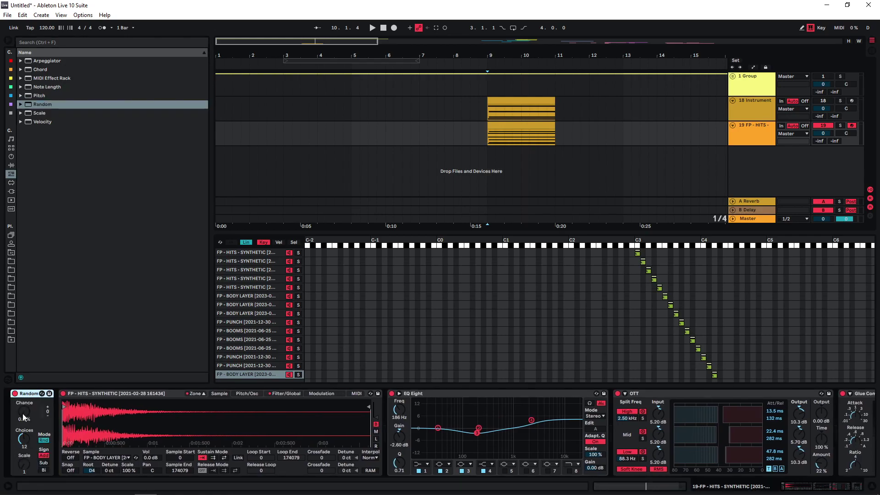
pyautogui.moveTo(24, 414); pyautogui.dragTo(24, 394)
# Review the chord notes in the FP - HITS clip and set the Random effect's Choices to 5.
pyautogui.doubleClick(505, 125)
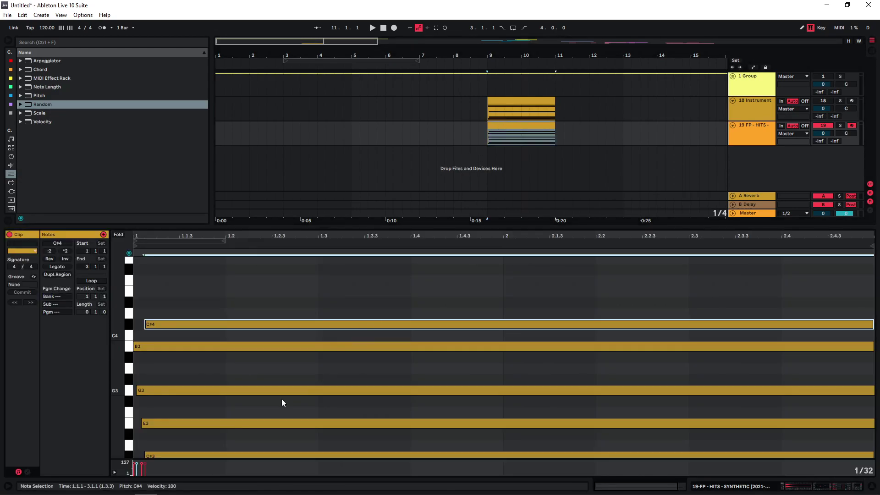
pyautogui.scroll(-3, 181, 357)
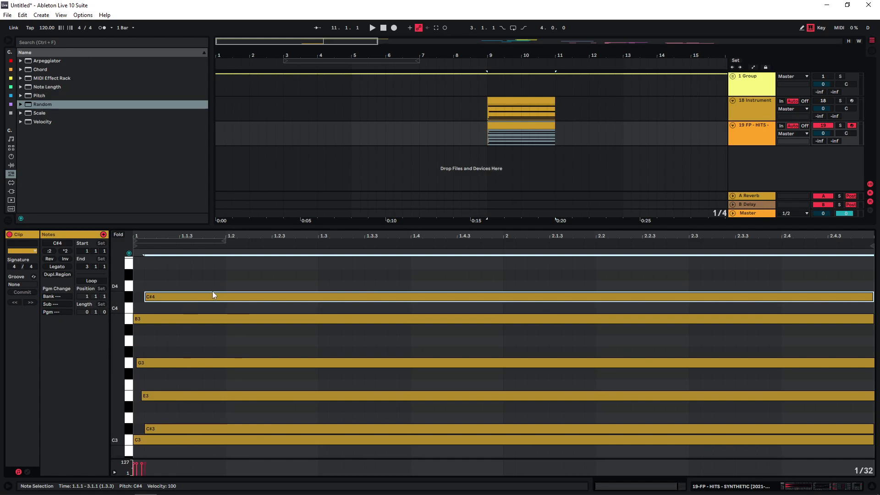
pyautogui.click(746, 132)
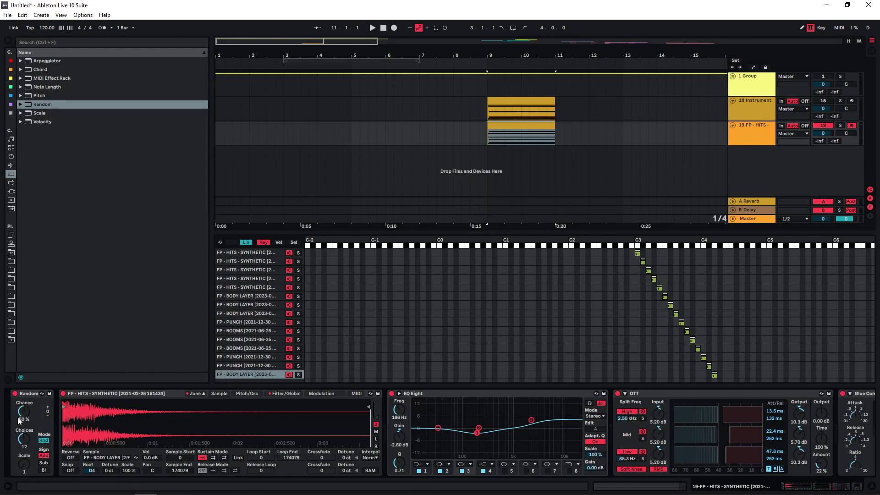
pyautogui.moveTo(21, 437); pyautogui.dragTo(21, 472)
pyautogui.moveTo(23, 439); pyautogui.dragTo(23, 424)
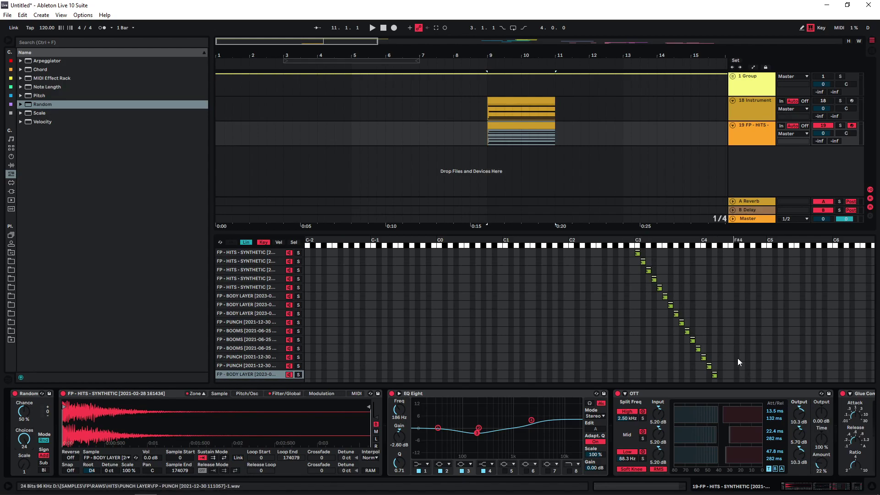
pyautogui.moveTo(24, 439); pyautogui.dragTo(24, 463)
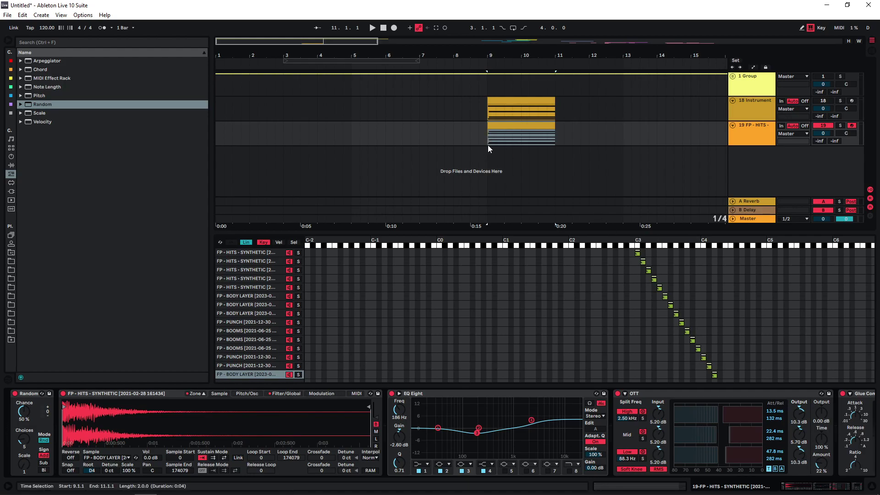
# Play the clip twice from bar 9 to compare the randomized layer combinations.
pyautogui.press('space')
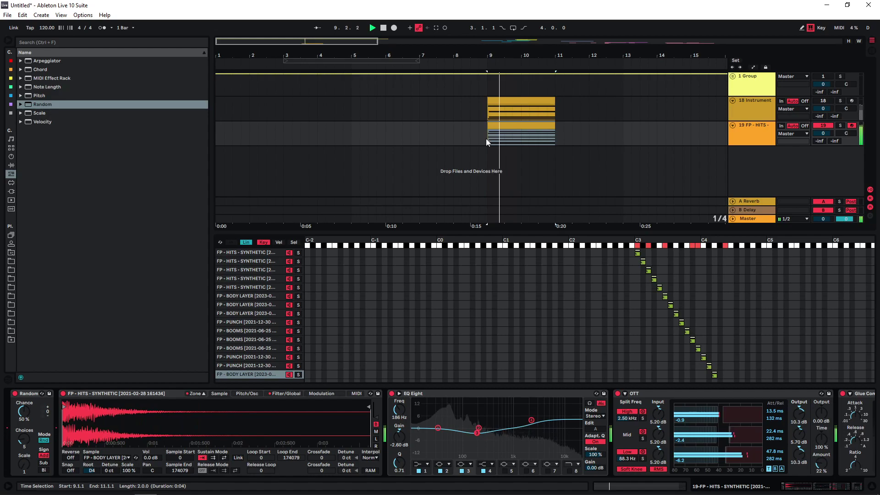
pyautogui.press('space')
pyautogui.press('space')
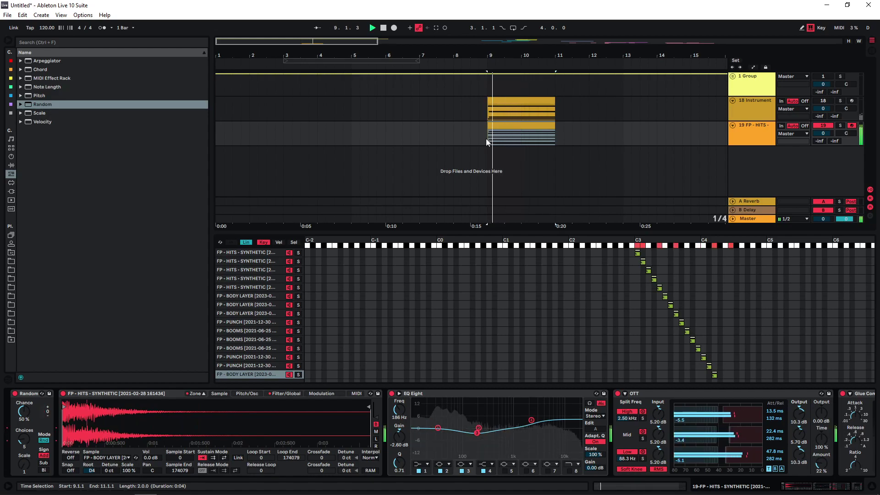
pyautogui.press('space')
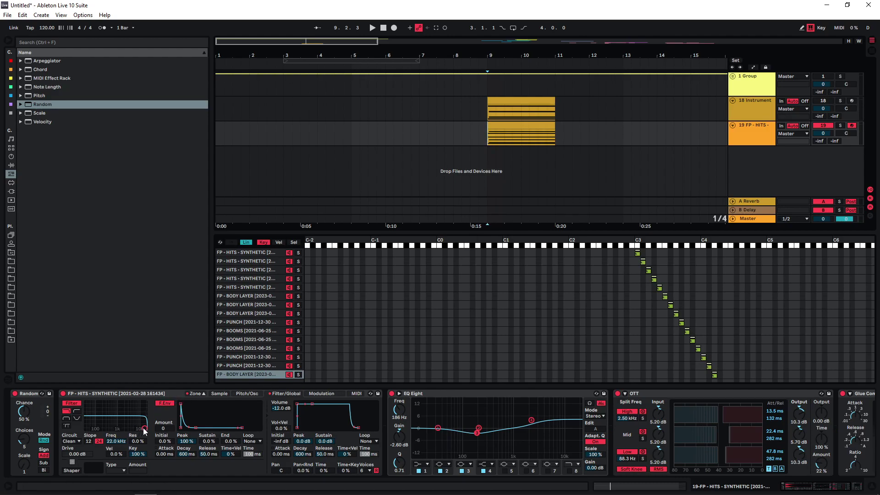
# Sweep the Sampler's filter frequency down during clip playback, and view its pitch and oscillator settings.
pyautogui.press('space')
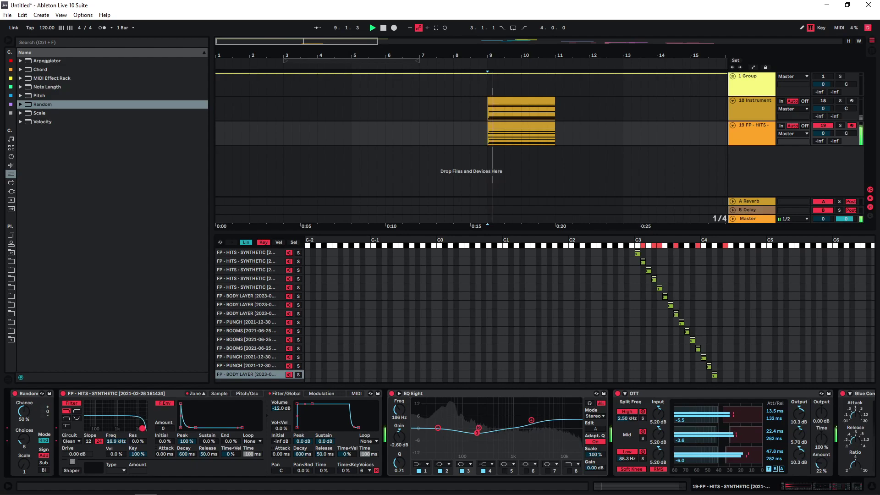
pyautogui.moveTo(144, 431); pyautogui.dragTo(100, 428)
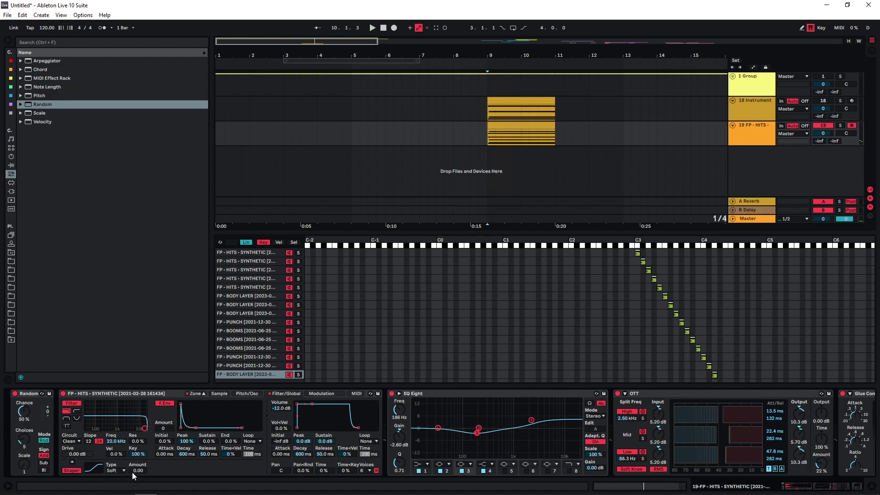
pyautogui.click(247, 393)
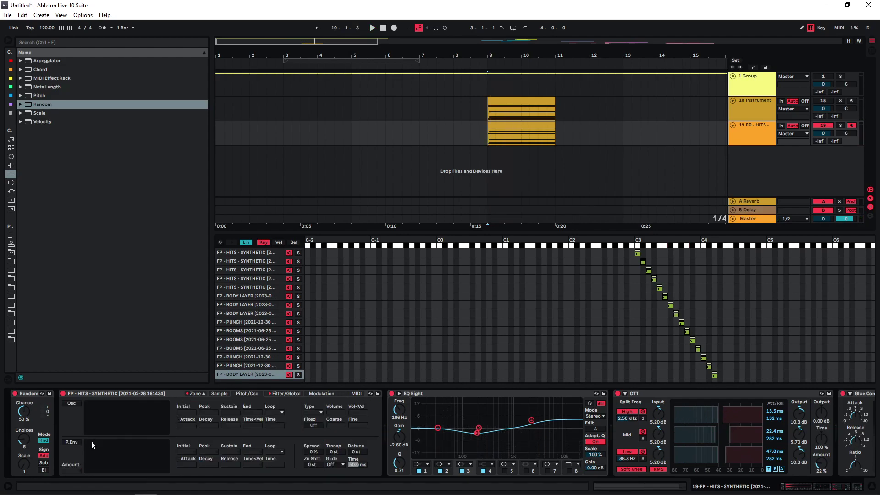
# Turn on the Sampler's pitch envelope, then shape its volume envelope with about 2.73 s decay and -inf dB sustain, and play the clip.
pyautogui.click(72, 442)
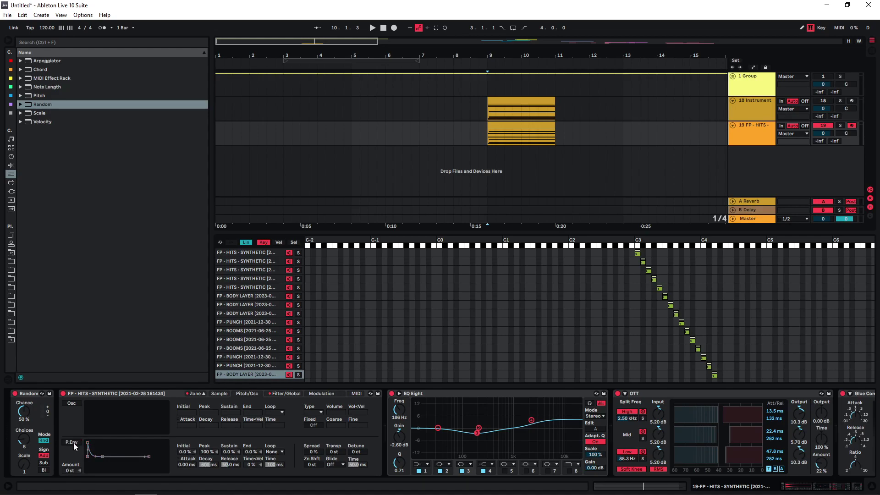
pyautogui.click(286, 393)
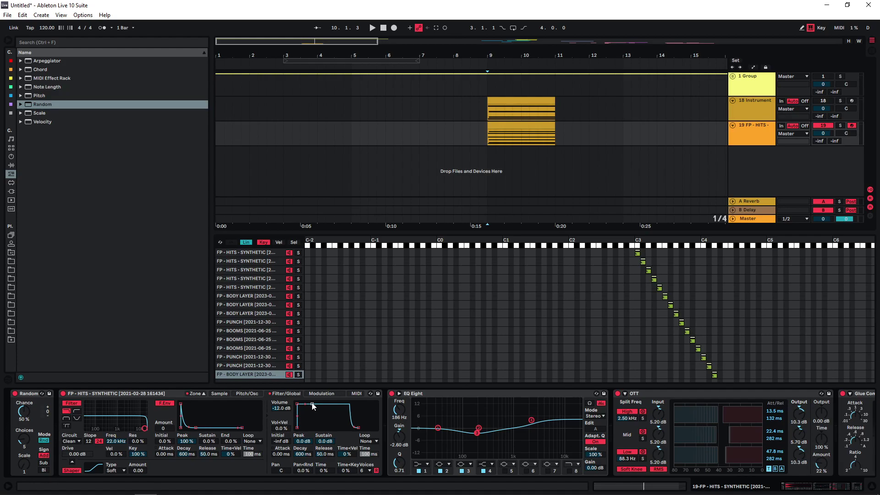
pyautogui.moveTo(313, 407); pyautogui.dragTo(316, 428)
pyautogui.press('space')
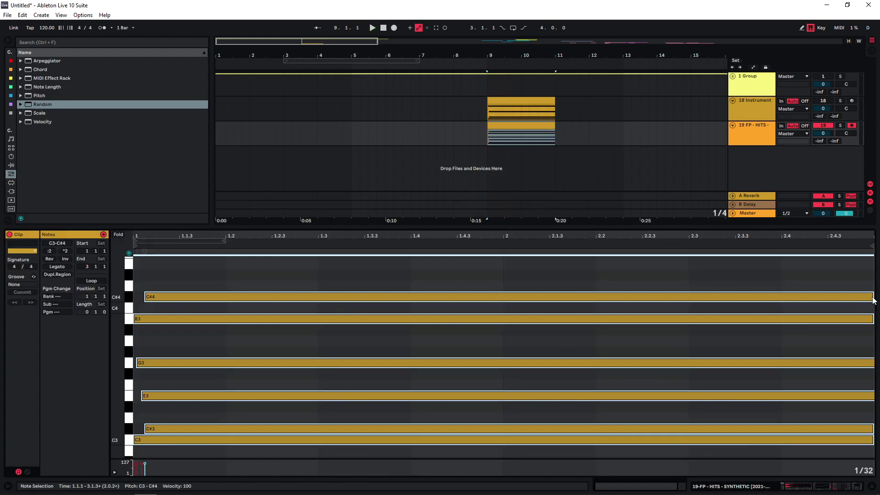
# Shorten all the chord notes in the FP - HITS clip so that they end together at 1.3.
pyautogui.moveTo(873, 300); pyautogui.dragTo(315, 295)
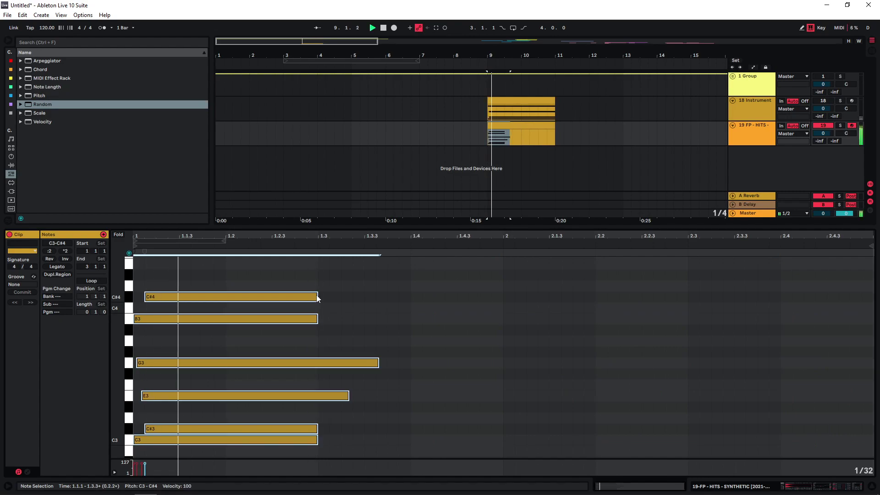
pyautogui.moveTo(376, 362); pyautogui.dragTo(318, 361)
pyautogui.moveTo(348, 394); pyautogui.dragTo(319, 394)
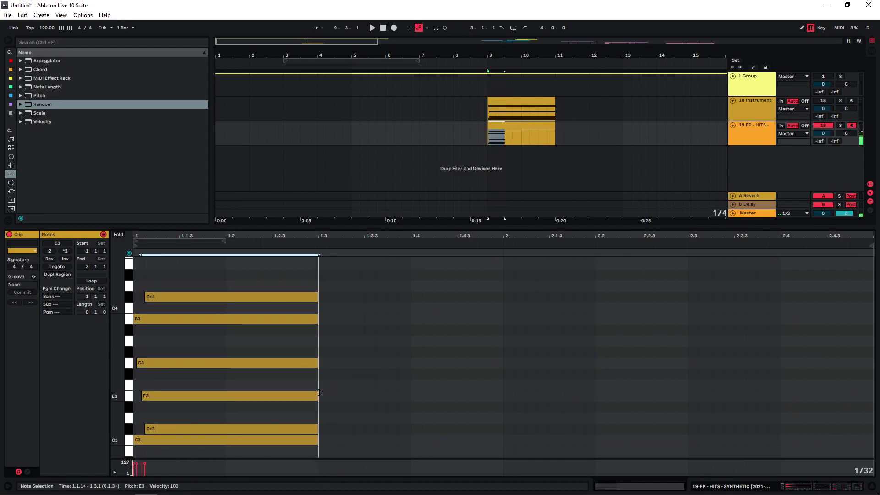
# Duplicate the whole shortened chord three times to fill the two-bar clip with four hits.
pyautogui.moveTo(246, 267); pyautogui.dragTo(177, 444)
pyautogui.hotkey('ctrl', 'd')
pyautogui.hotkey('ctrl', 'd')
pyautogui.hotkey('ctrl', 'd')
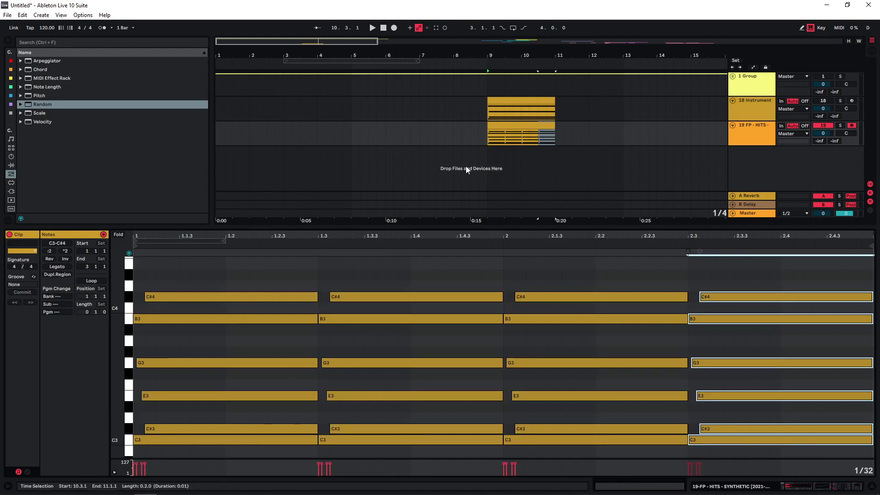
# Add an audio track below FP - HITS, record the four hits onto it from bar 9, and return to the FP - HITS devices.
pyautogui.click(742, 133)
pyautogui.hotkey('ctrl', 't')
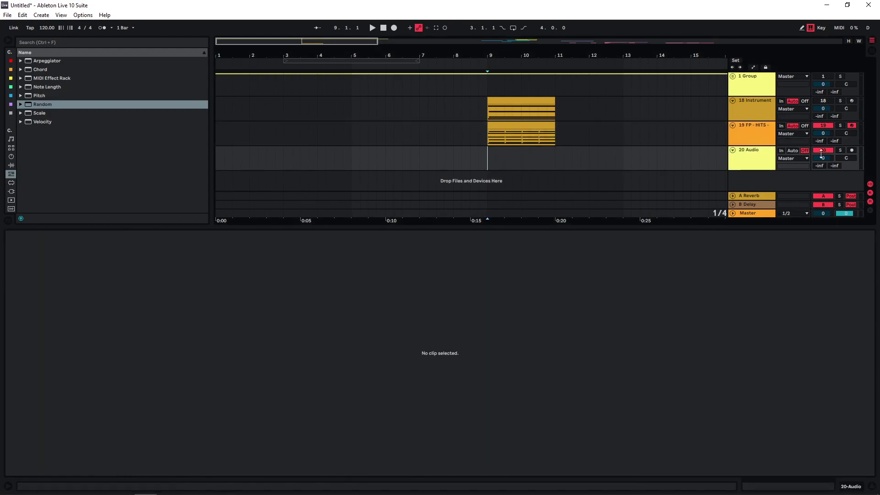
pyautogui.press('F9')
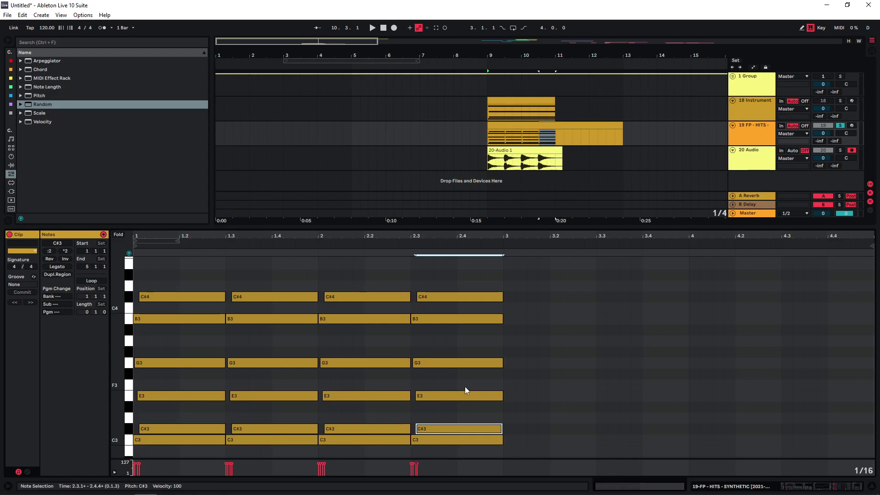
pyautogui.click(754, 134)
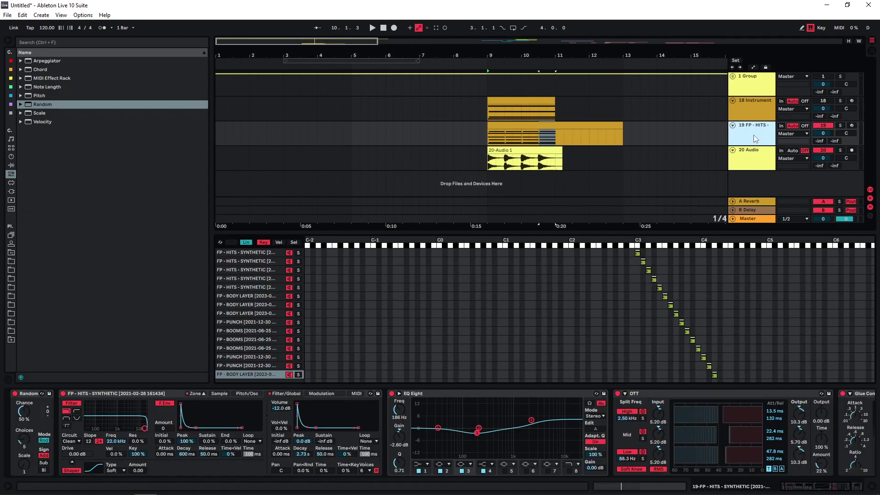